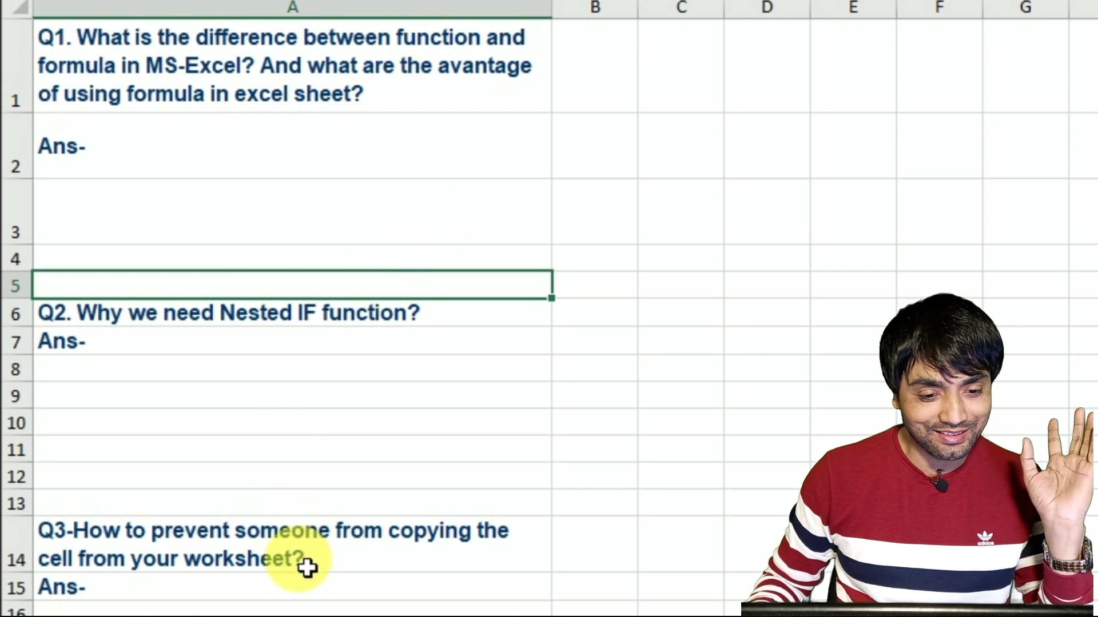
Step: Look through the assignment from the Objective sheet to Q5, checking the status formula in Q1 and the Extend Credit column in Q5
key(ctrl+Page_Down)
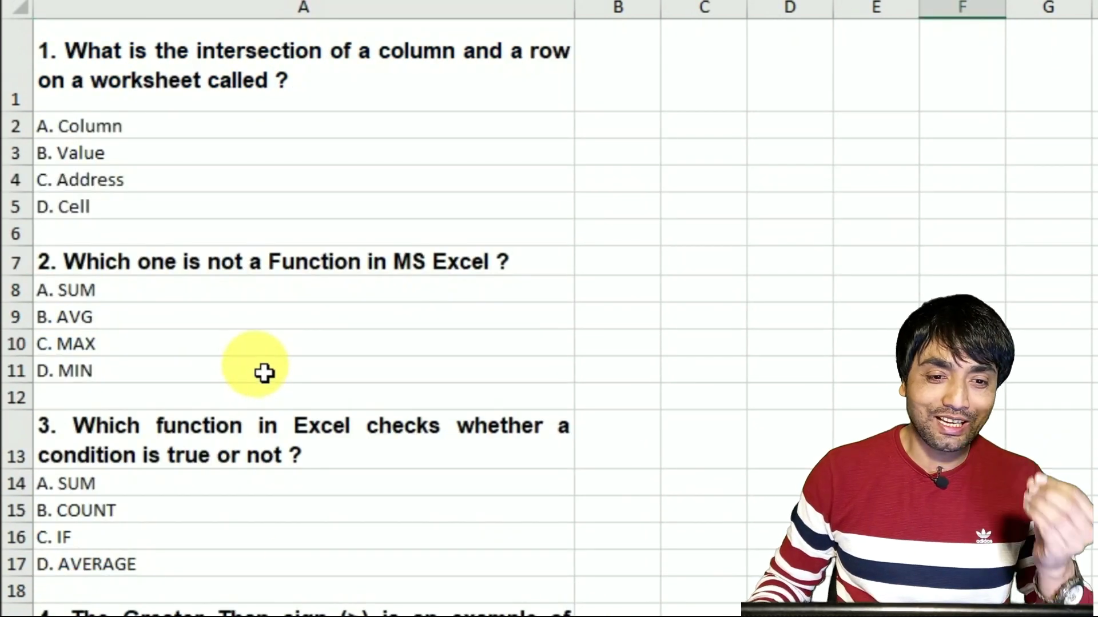
click(234, 616)
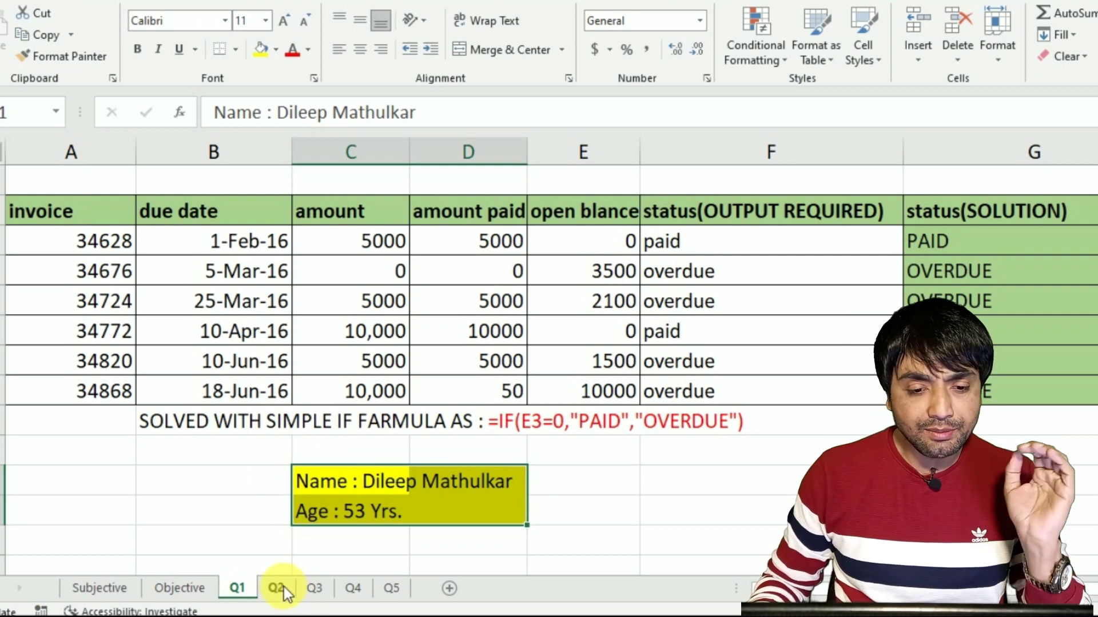
click(926, 280)
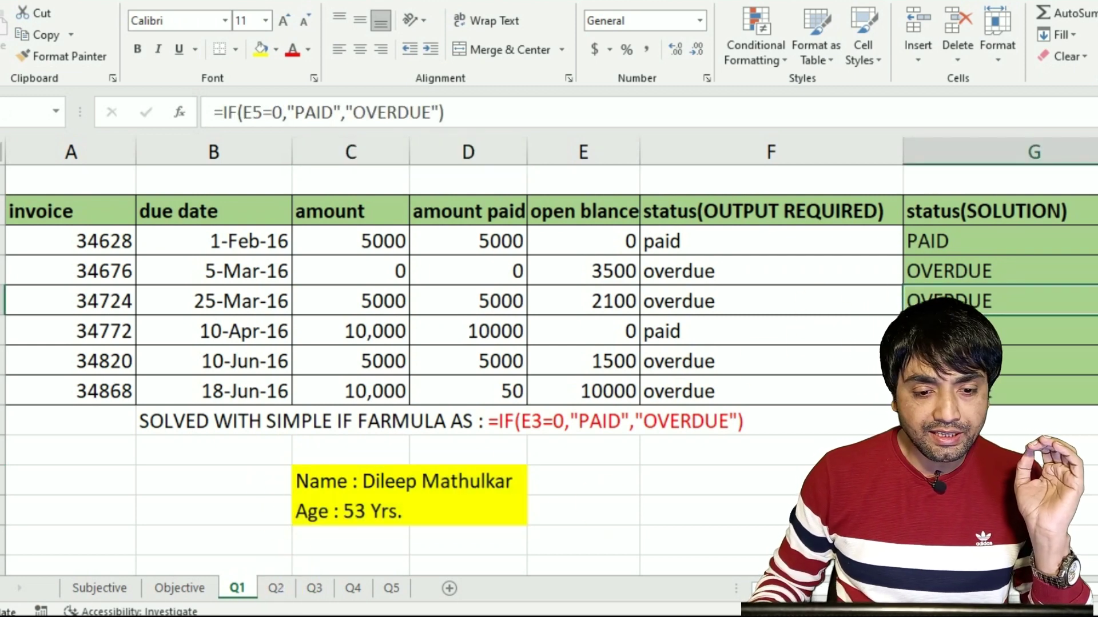
click(279, 587)
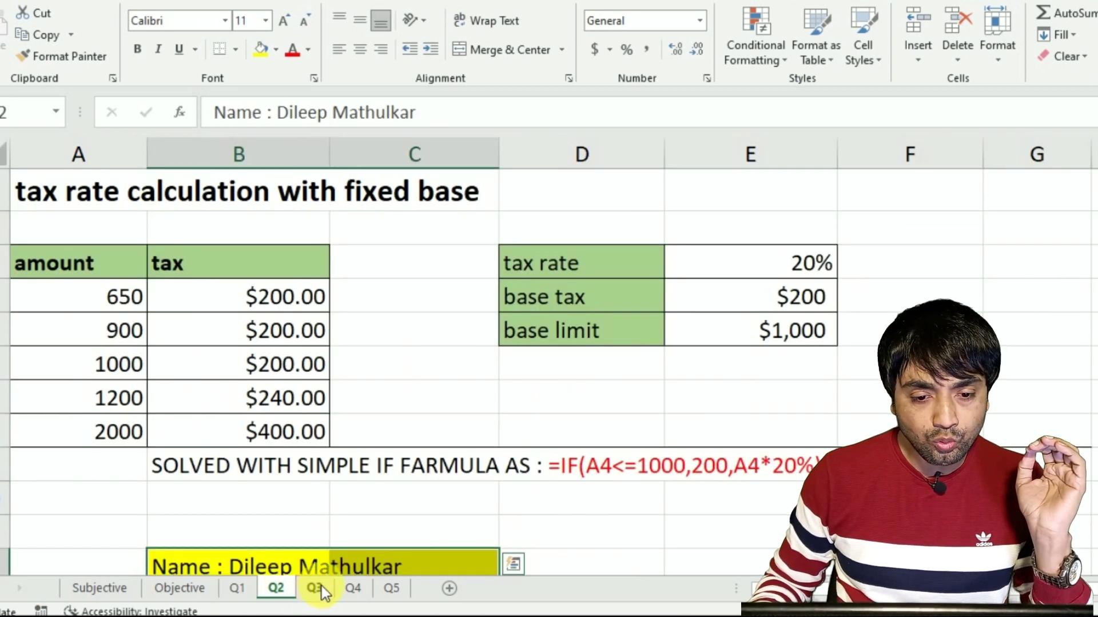
click(323, 589)
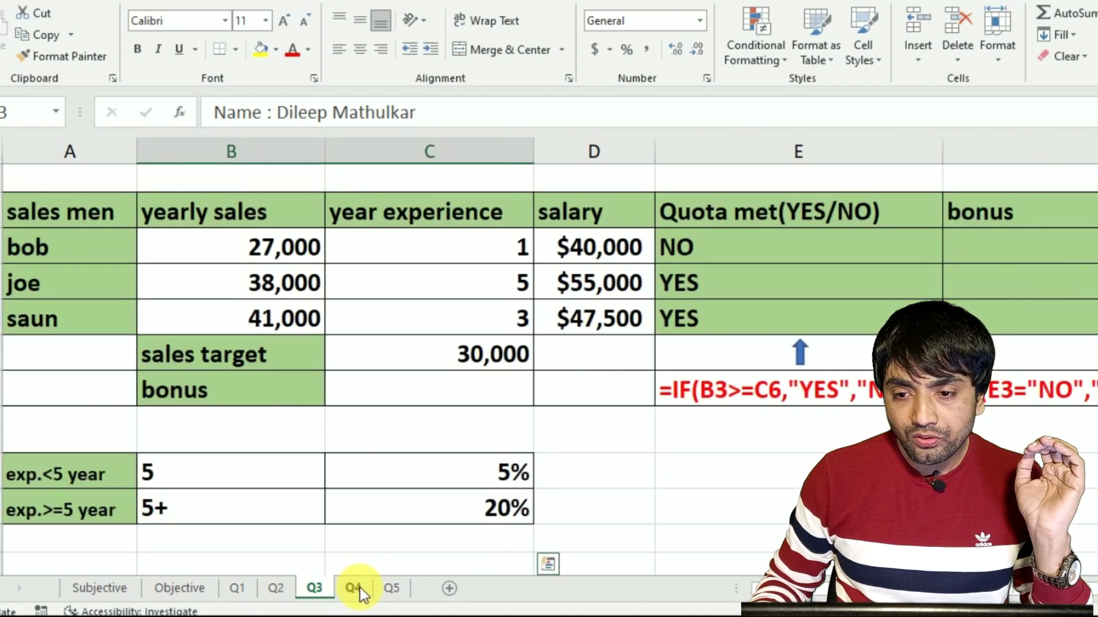
click(359, 588)
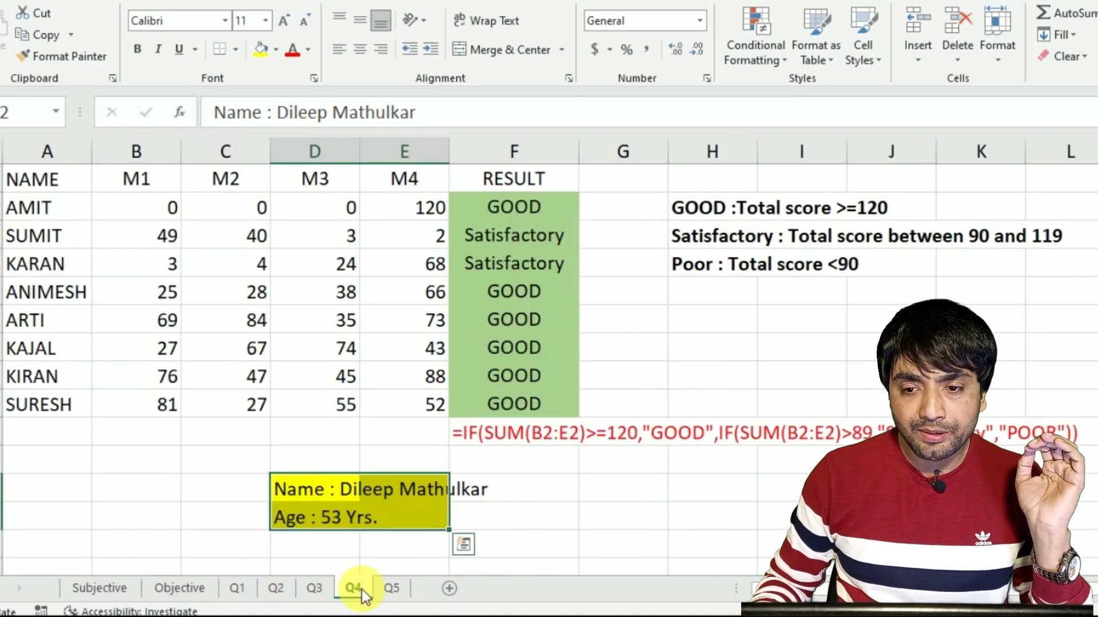
click(391, 589)
scroll(701, 276, down, 1)
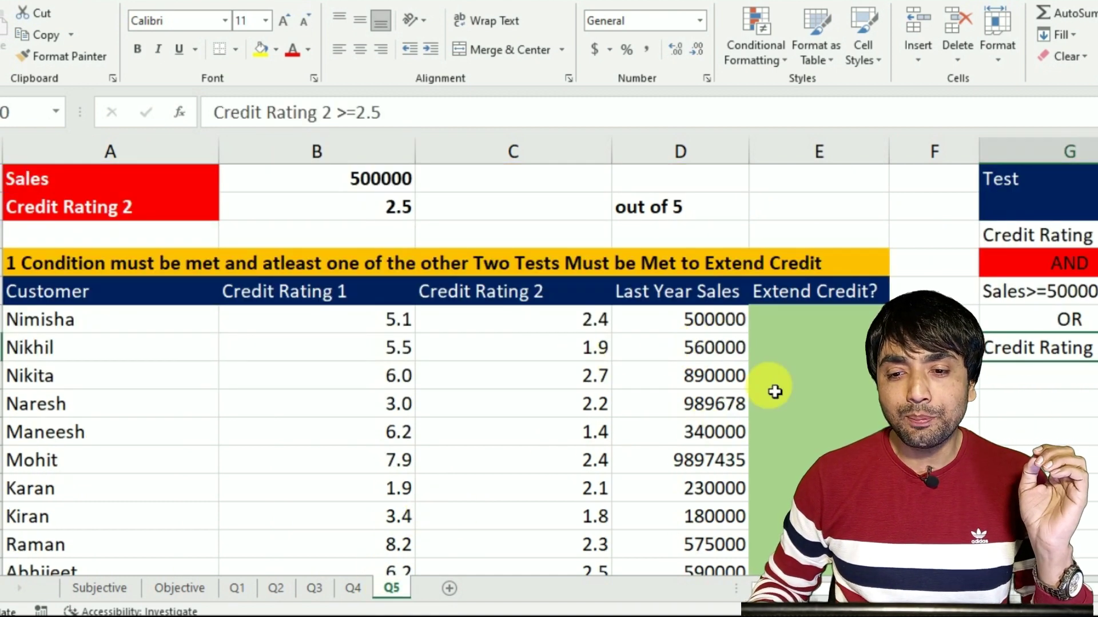
mouse_move(811, 320)
mouse_down()
mouse_move(812, 410)
mouse_move(798, 322)
mouse_up()
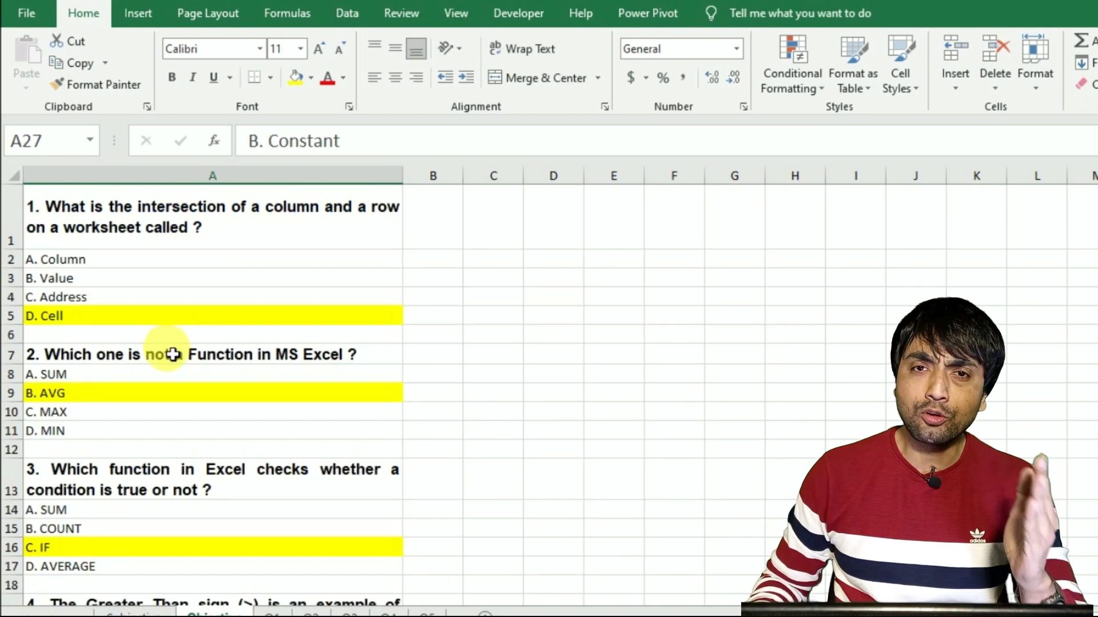
Step: Review the next submission's highlighted Objective answers and its Q1 to Q3 sheets, checking the bonus formula for bob in Q3
scroll(141, 481, down, 3)
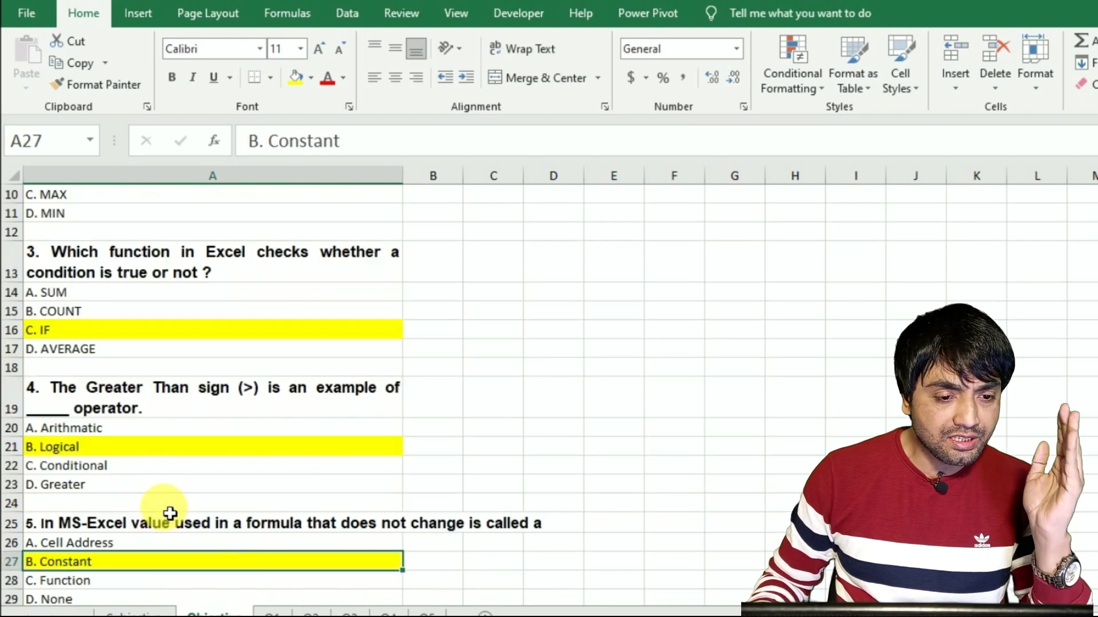
scroll(127, 478, down, 2)
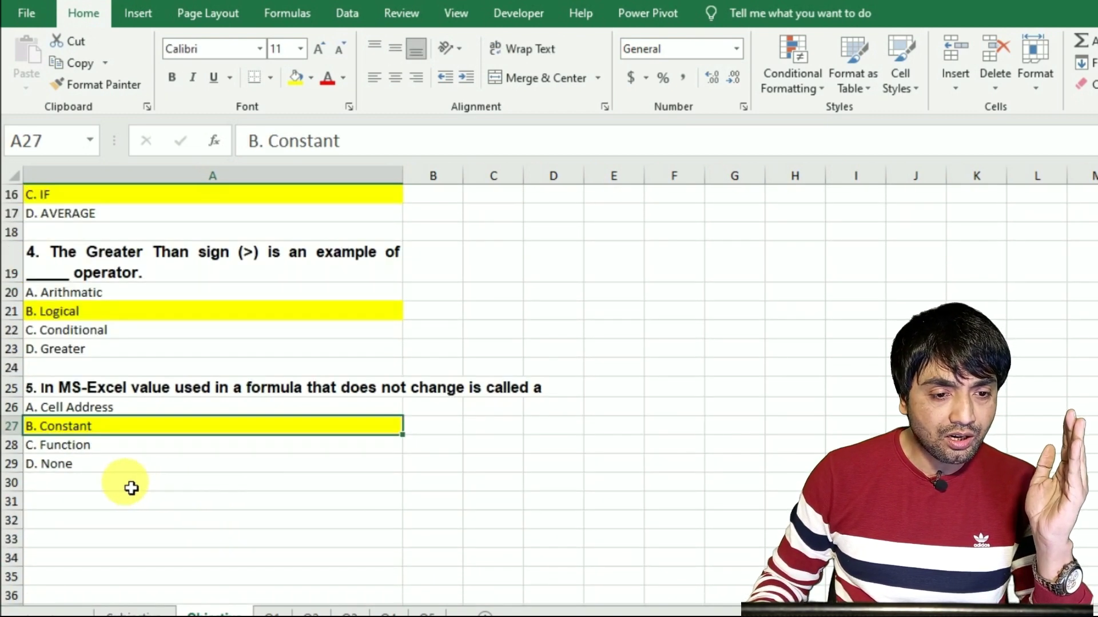
click(274, 611)
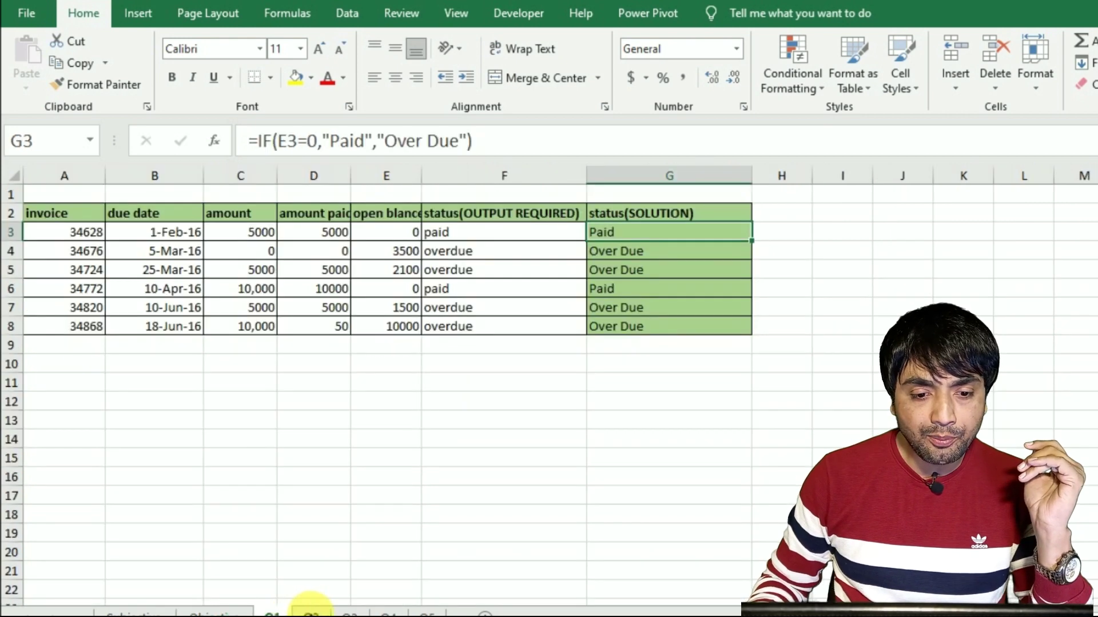
click(312, 611)
click(349, 611)
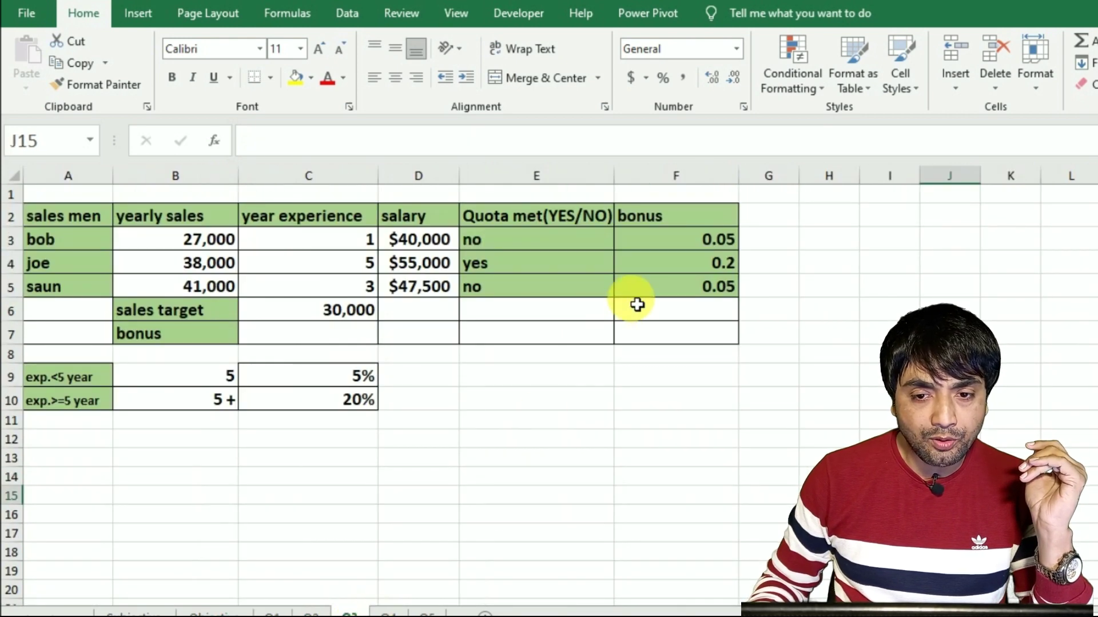
click(661, 249)
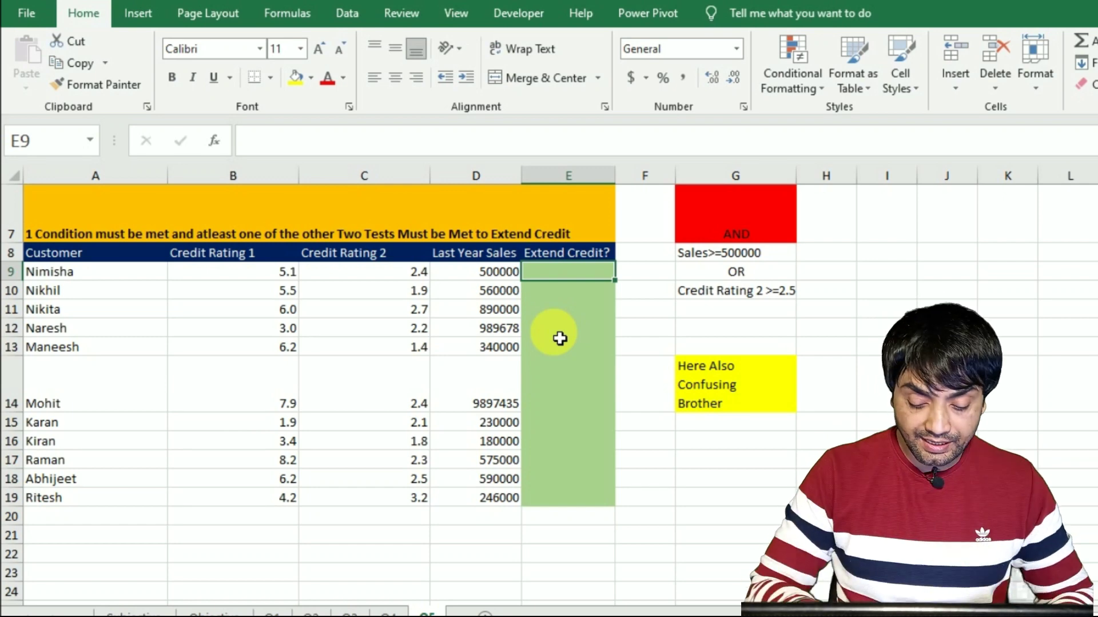
text(=if)
key(Tab)
text(an)
key(Tab)
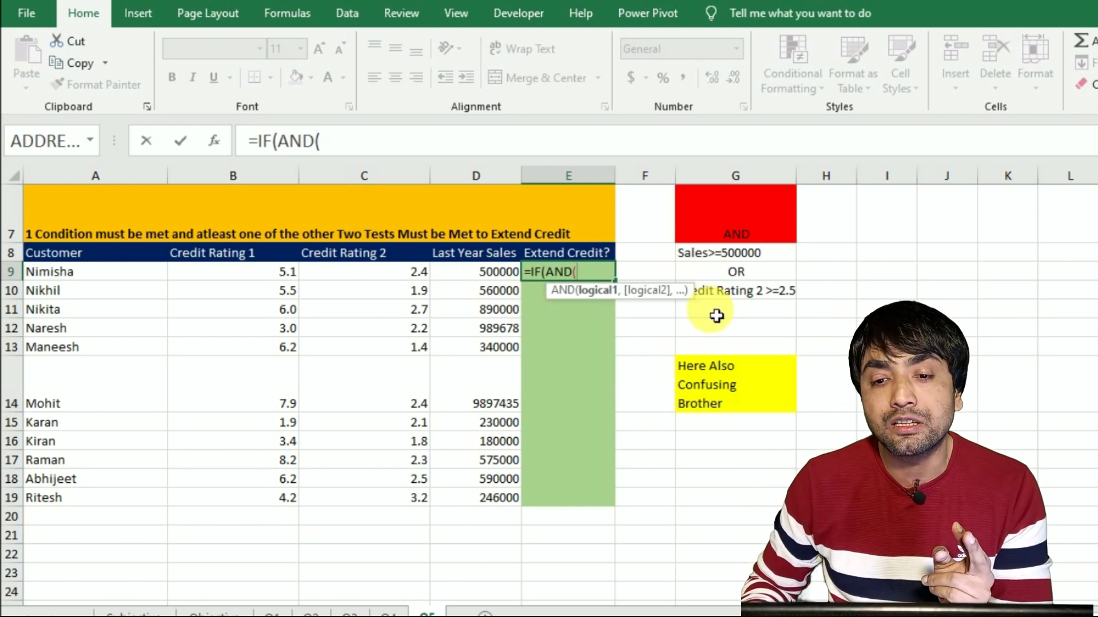
key(Escape)
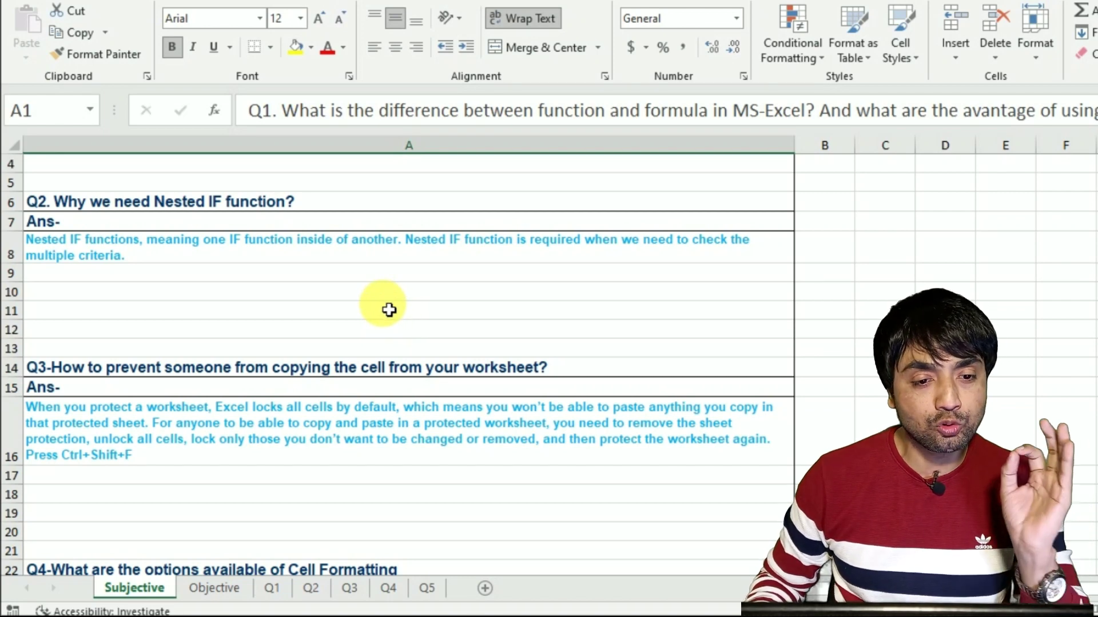
Step: Review the submission with green-highlighted Objective answers through Q5, opening the Extend Credit formula in E9 for inspection
click(214, 595)
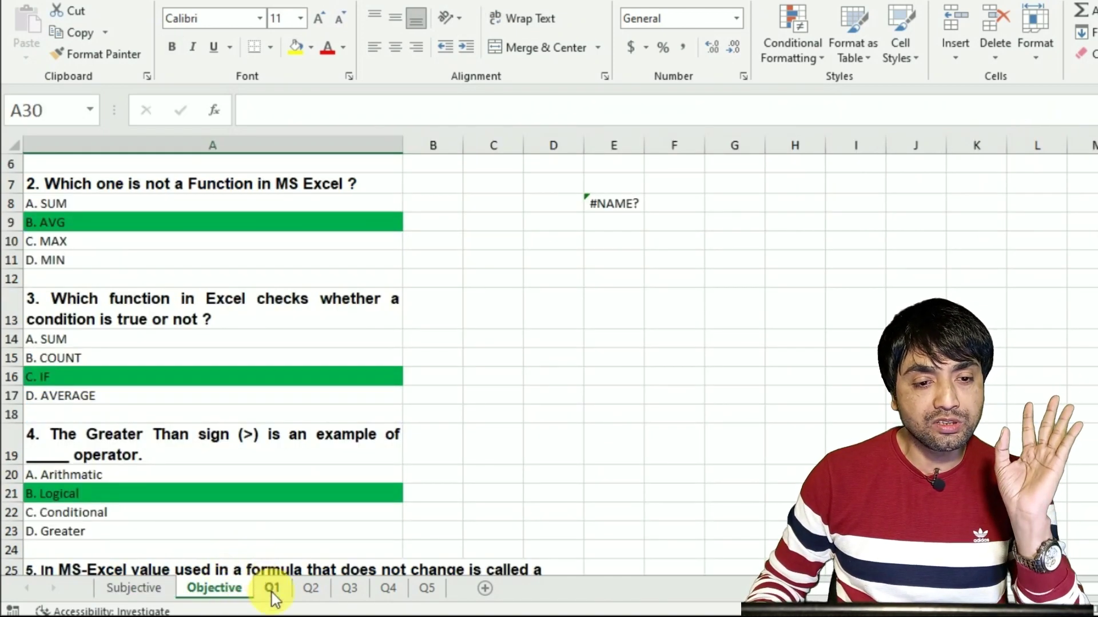
click(283, 592)
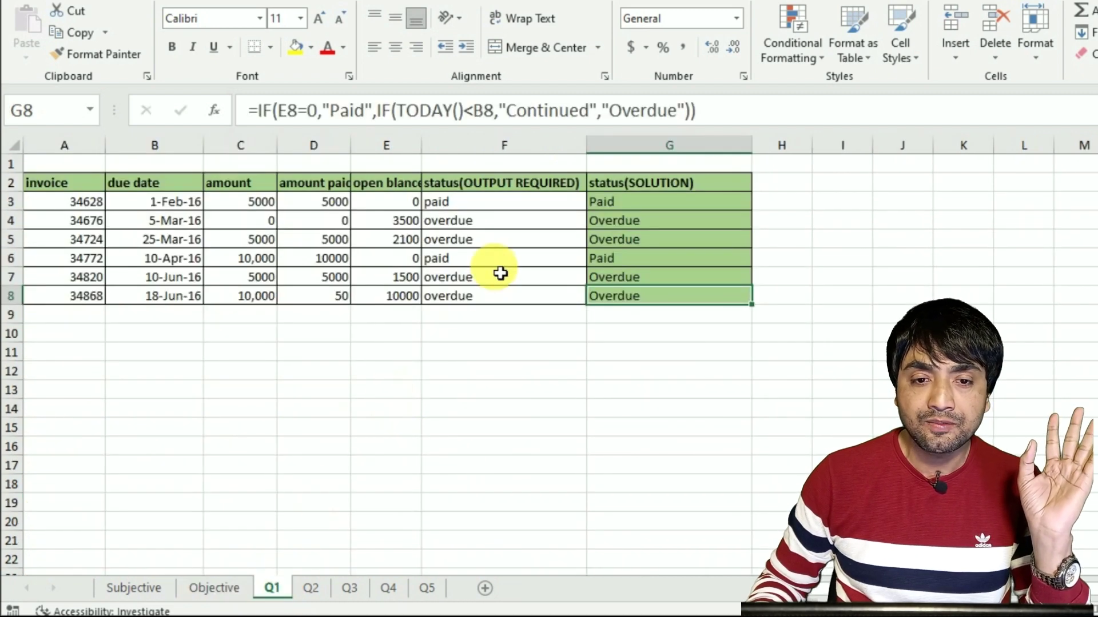
click(304, 589)
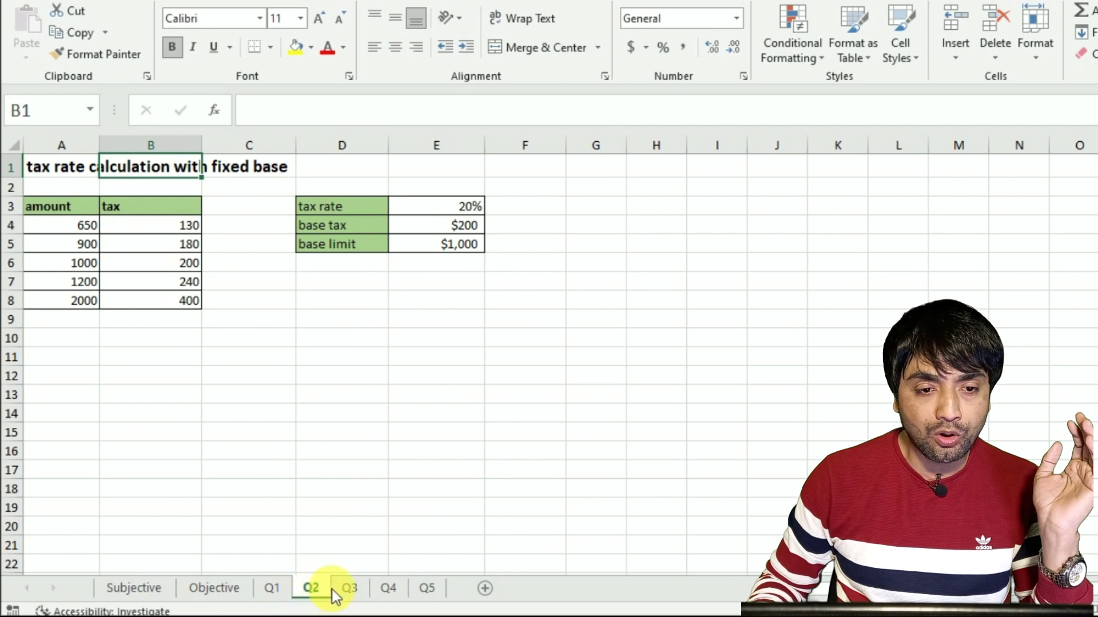
click(352, 593)
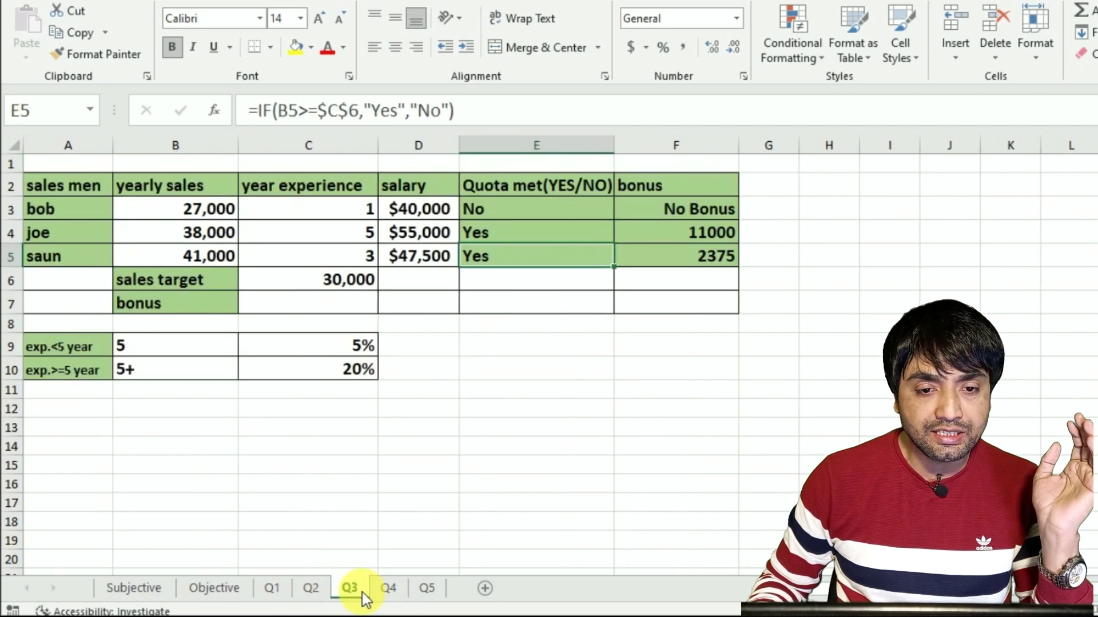
click(397, 588)
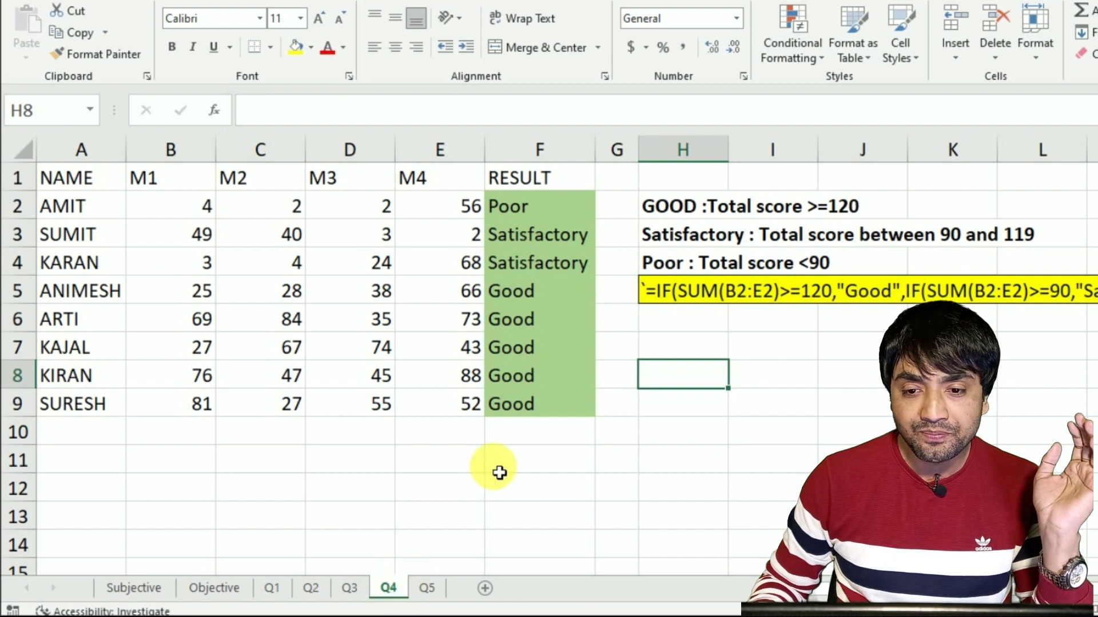
click(427, 587)
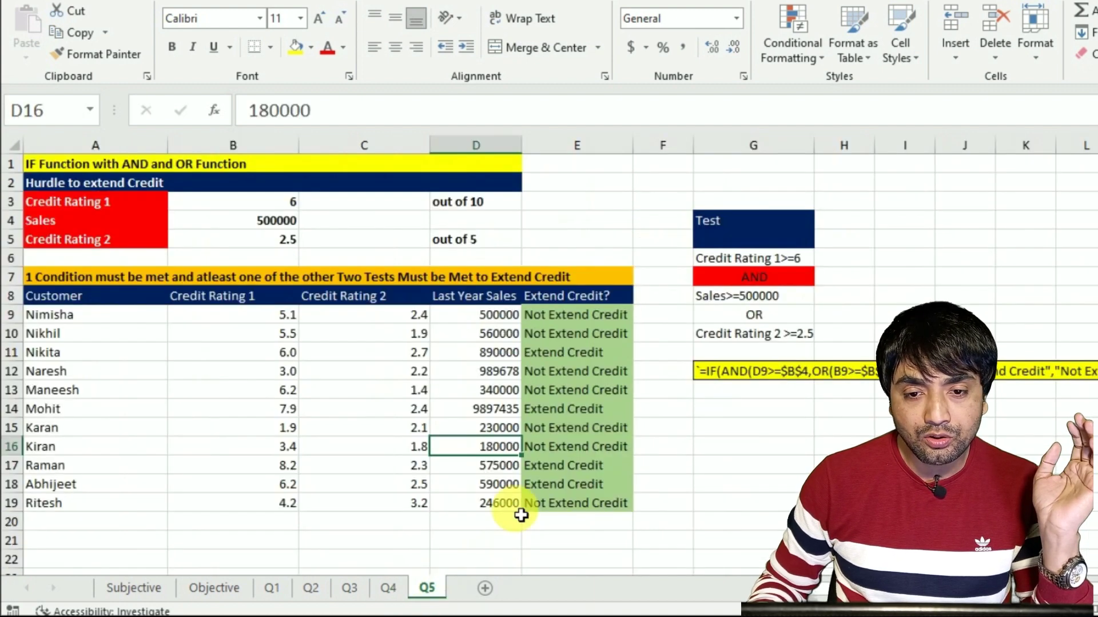
double_click(583, 315)
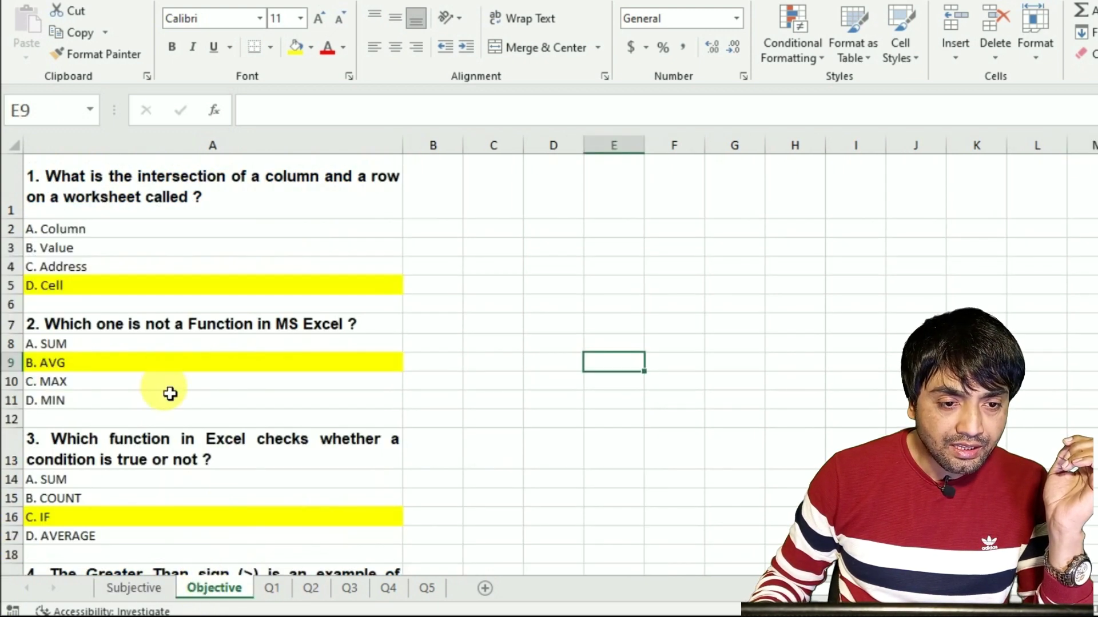
Step: Examine the Q1, Q2 and Q3 solutions in the following submission, including the bonus formulas in F4 and F3 of Q3
click(272, 589)
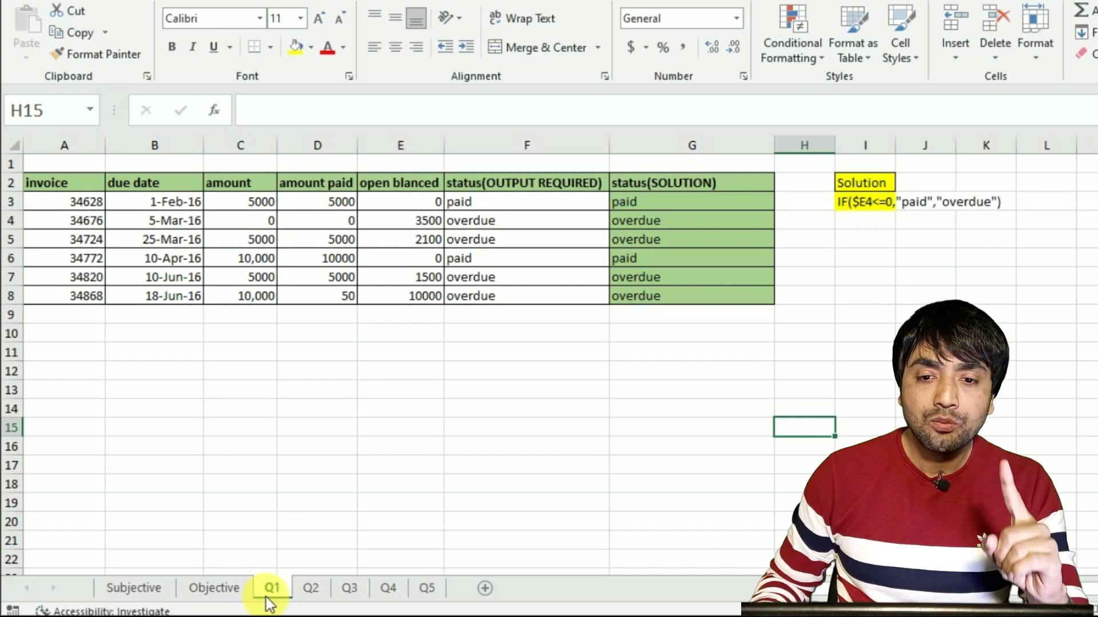
click(307, 590)
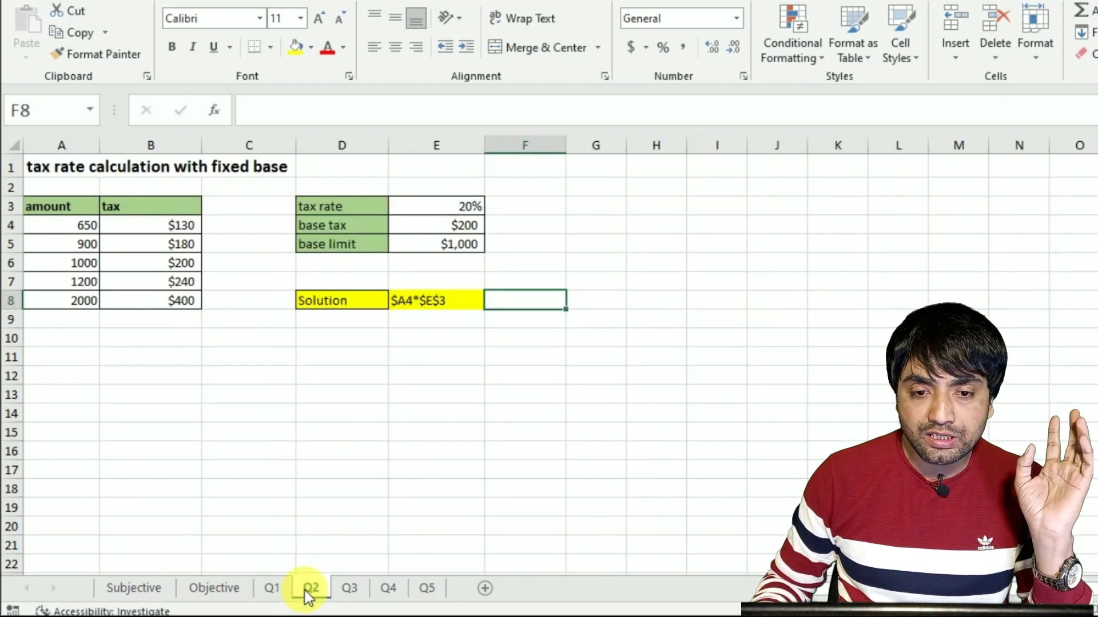
click(350, 590)
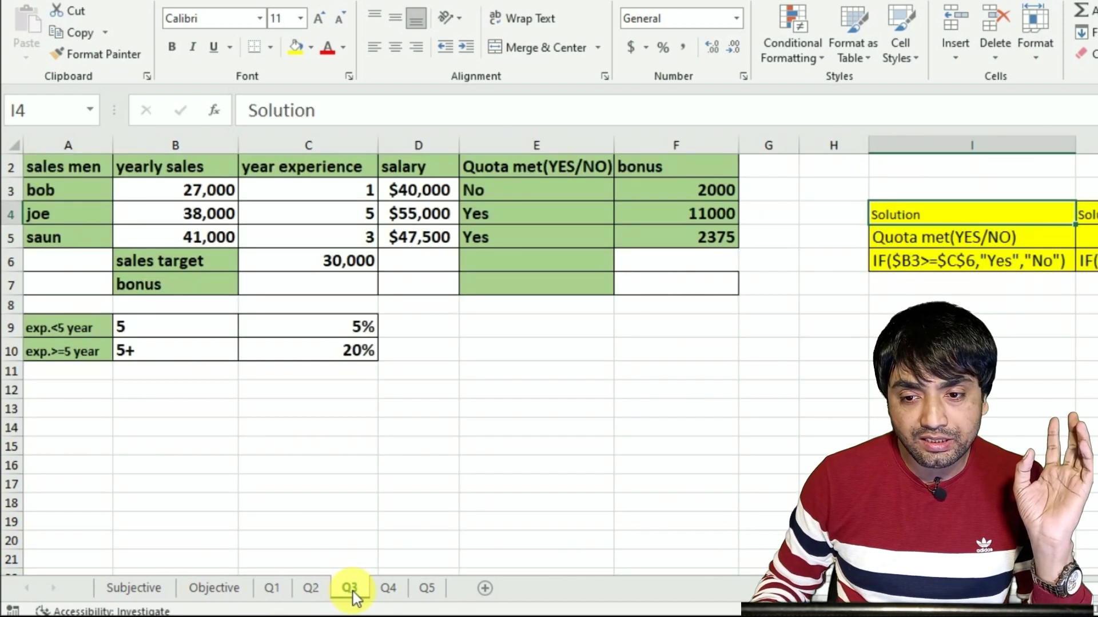
click(724, 217)
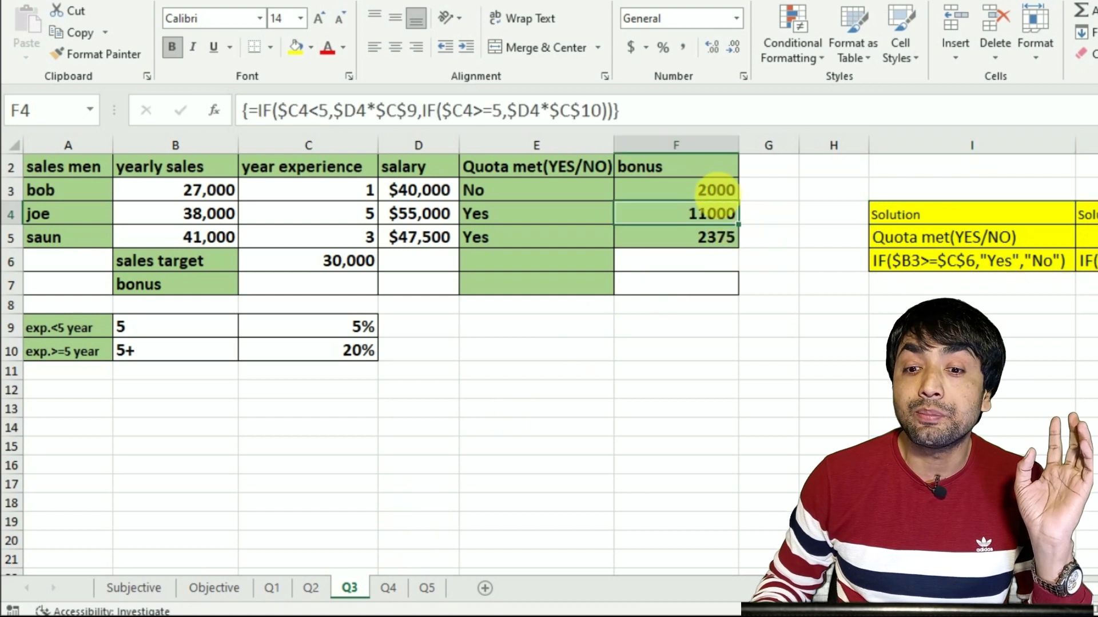
click(716, 194)
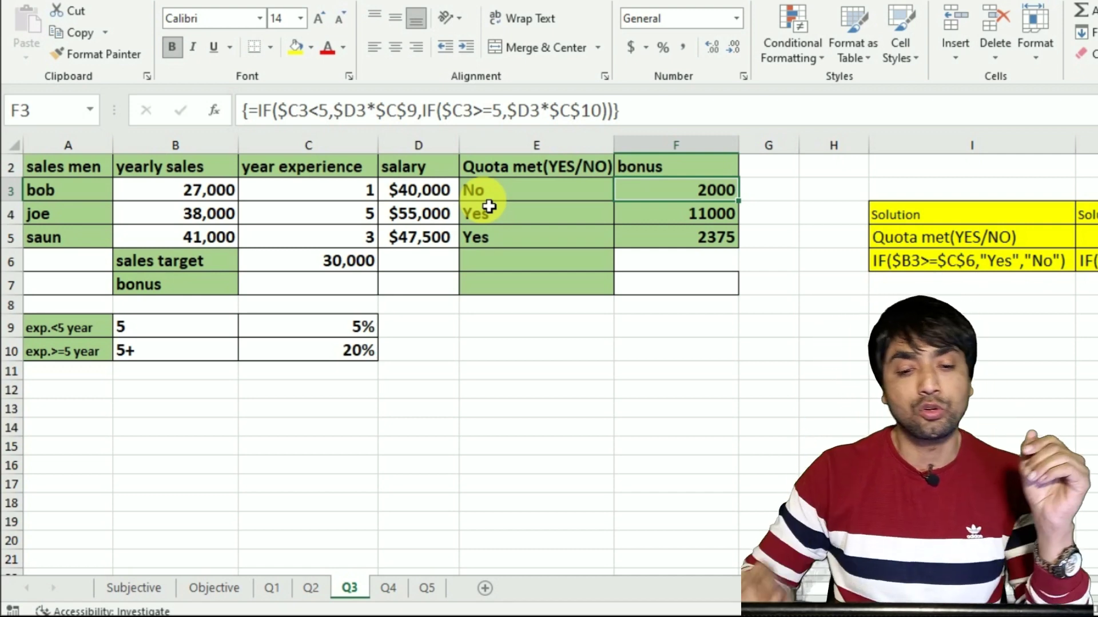
Step: Check the same submission's Q4 and Q5 sheets, inspecting the Extend Credit formula for Nimisha in E9 of Q5
click(401, 587)
click(427, 588)
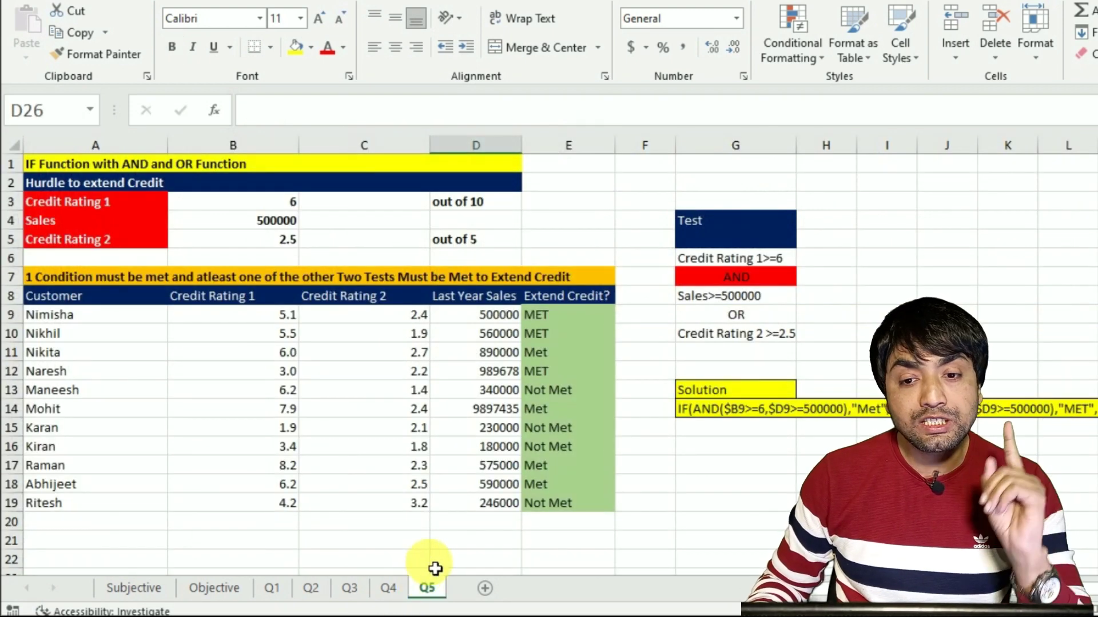
double_click(560, 314)
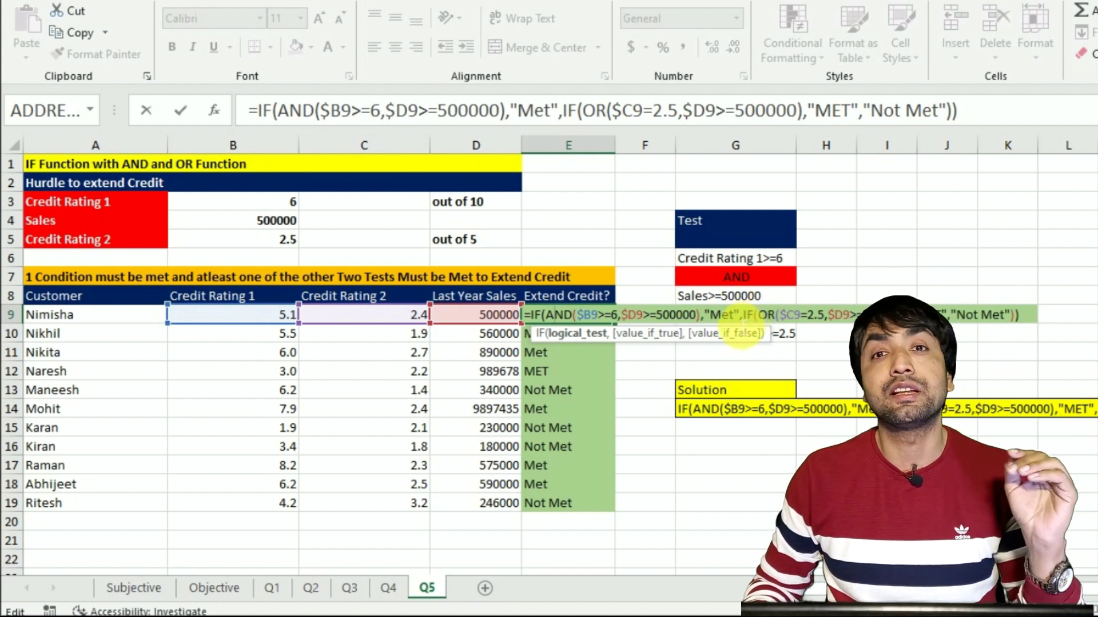
key(ctrl+Return)
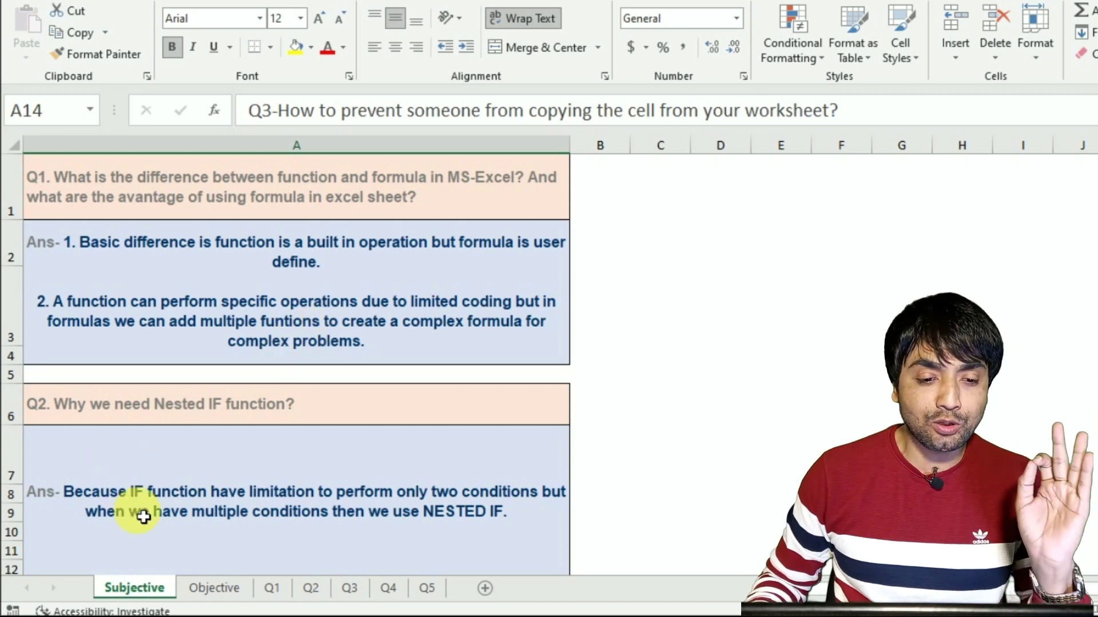
Step: Review the submission with bordered Objective questions, going through its highlighted answers and each solution sheet from Q1 to Q5
click(202, 589)
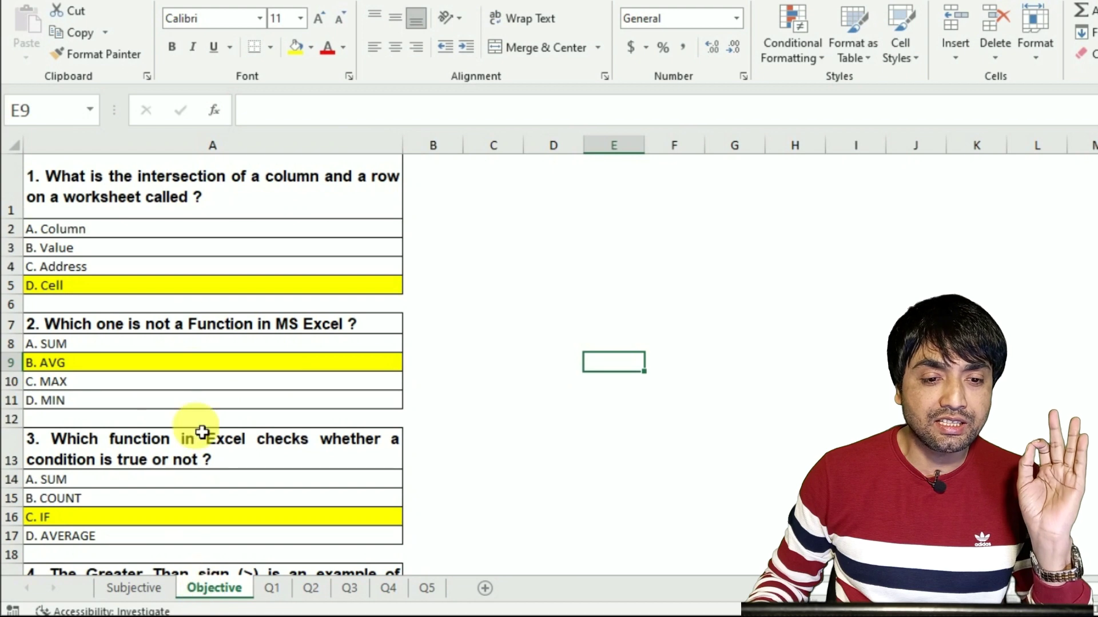
scroll(230, 499, down, 3)
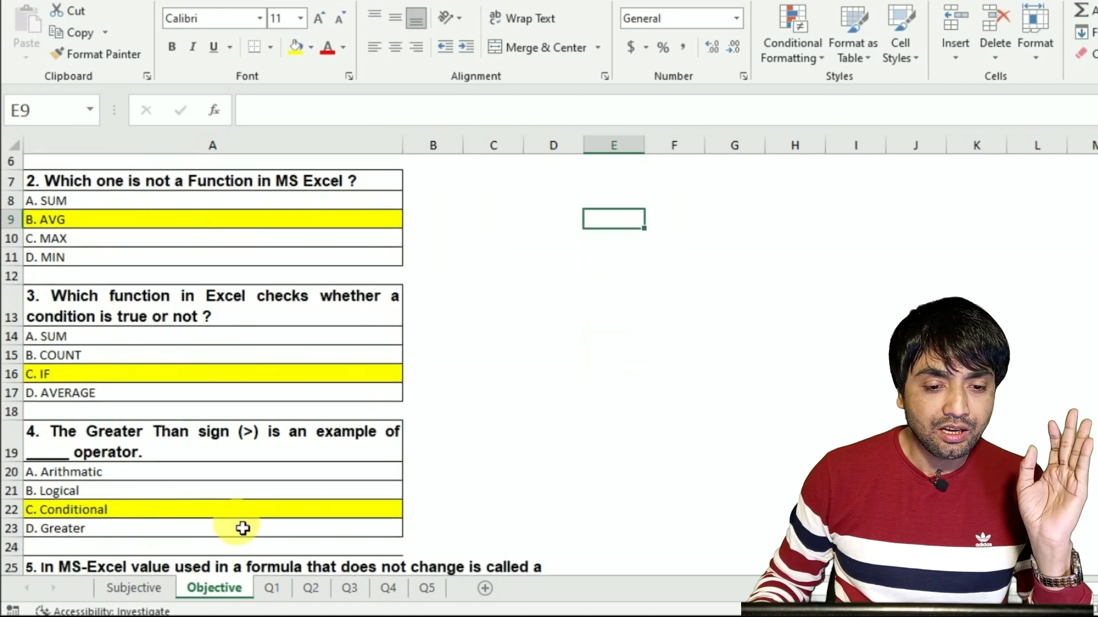
click(271, 588)
click(310, 588)
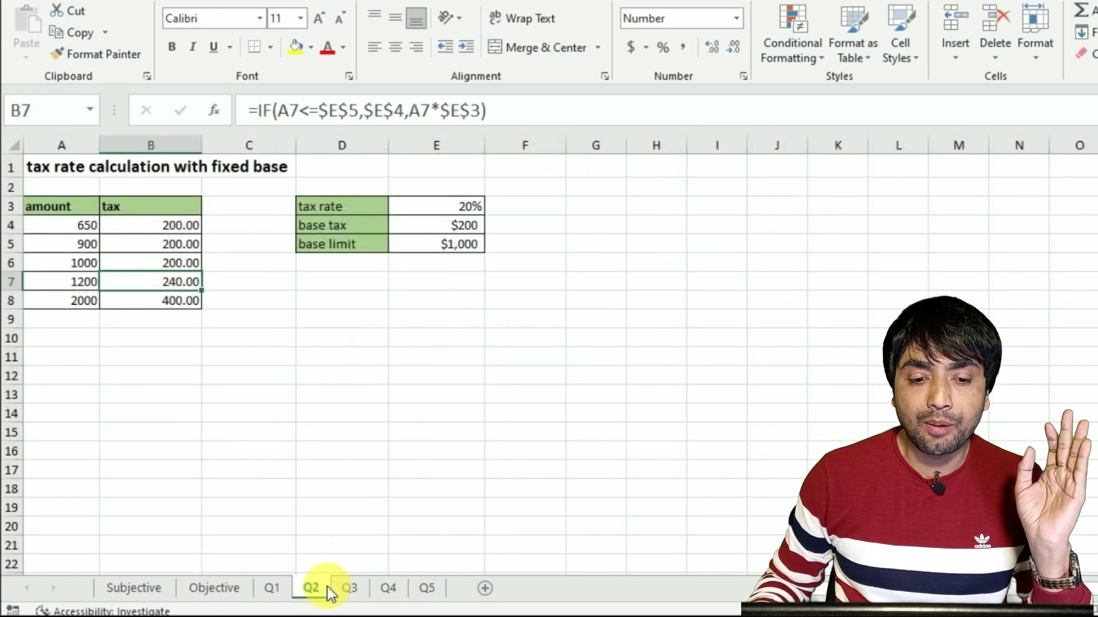
click(355, 590)
click(380, 588)
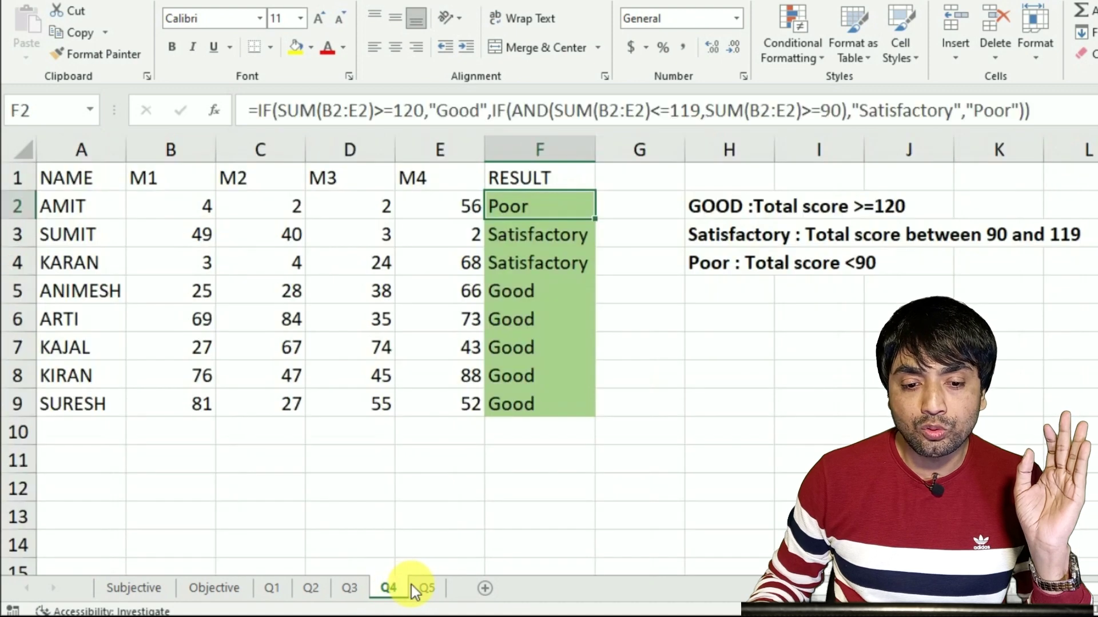
click(426, 589)
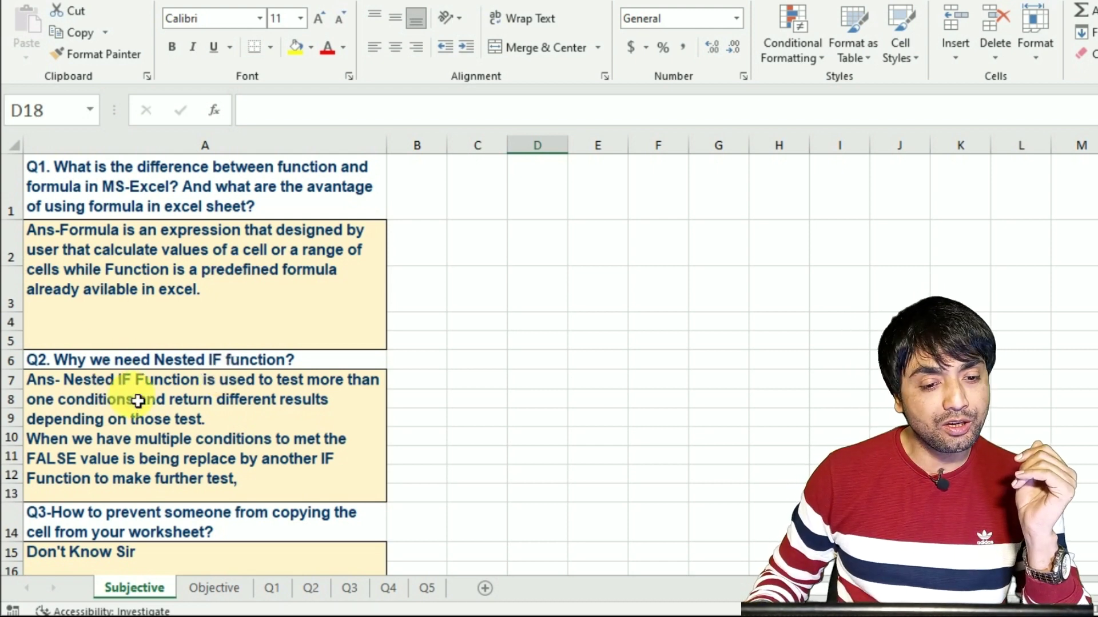
Step: Review the submission with cream-filled answer boxes, checking its Subjective and Objective sheets and the solutions from Q1 to Q5
scroll(155, 512, down, 2)
scroll(152, 515, up, 2)
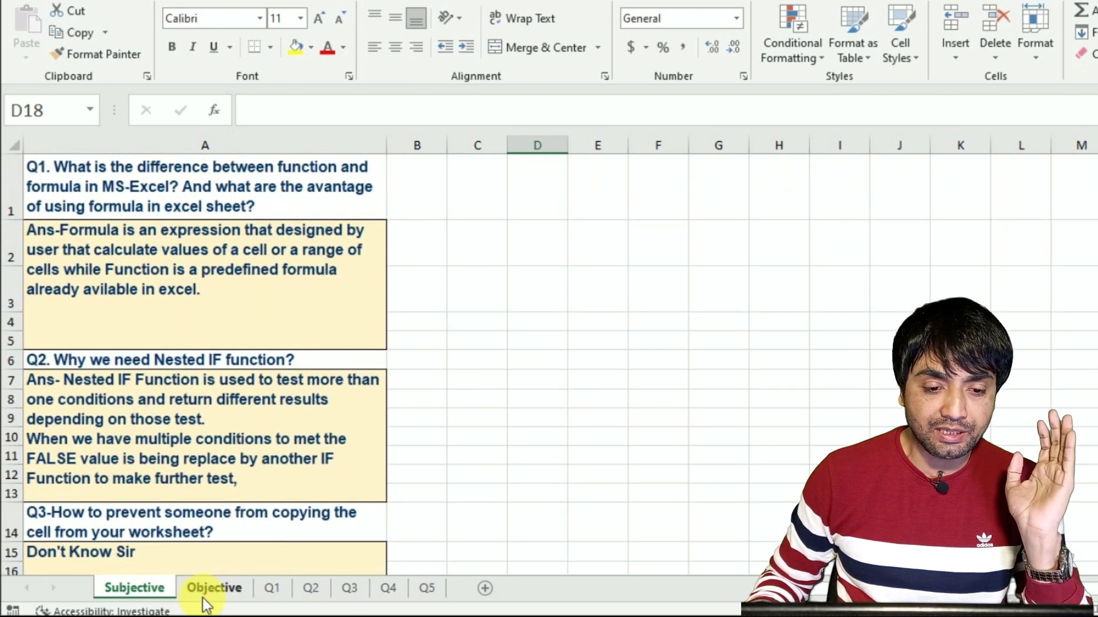
click(206, 589)
click(280, 586)
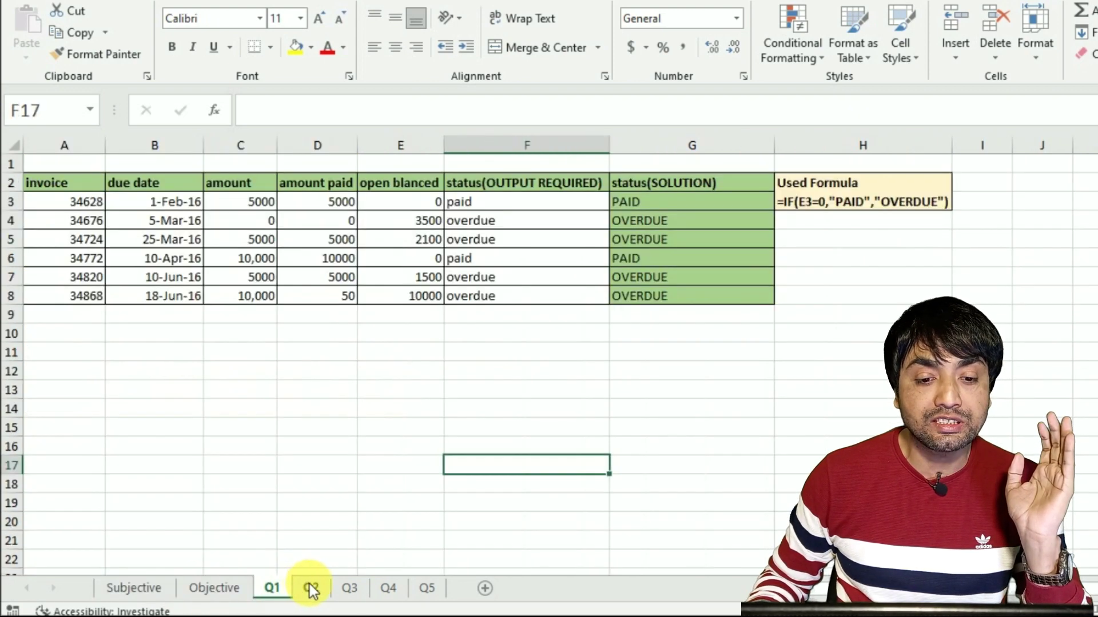
click(311, 587)
click(352, 589)
click(397, 591)
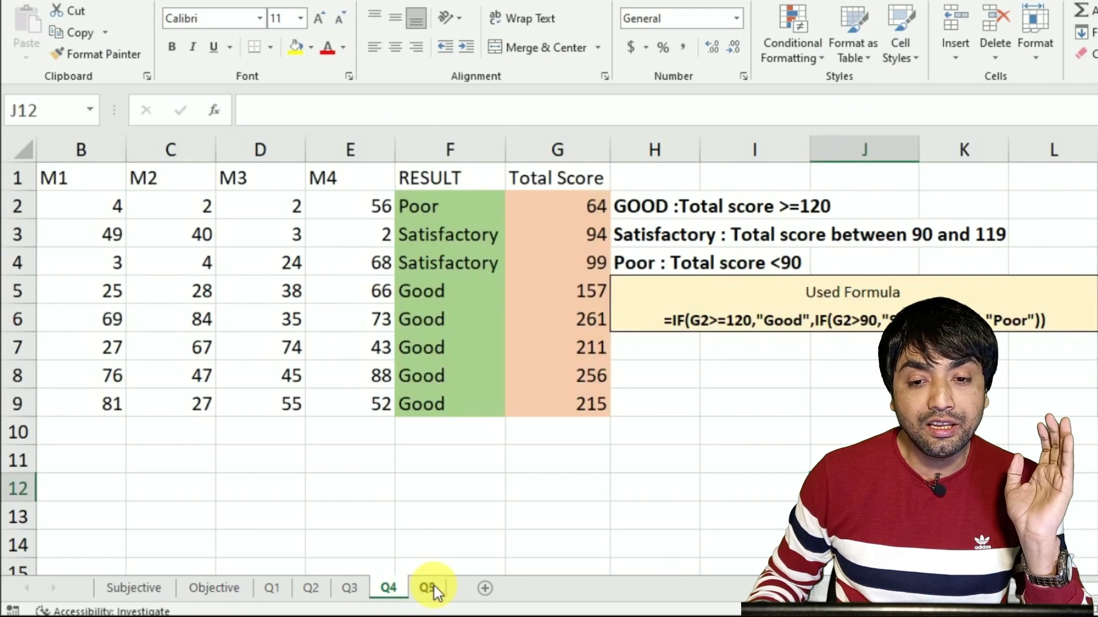
click(429, 588)
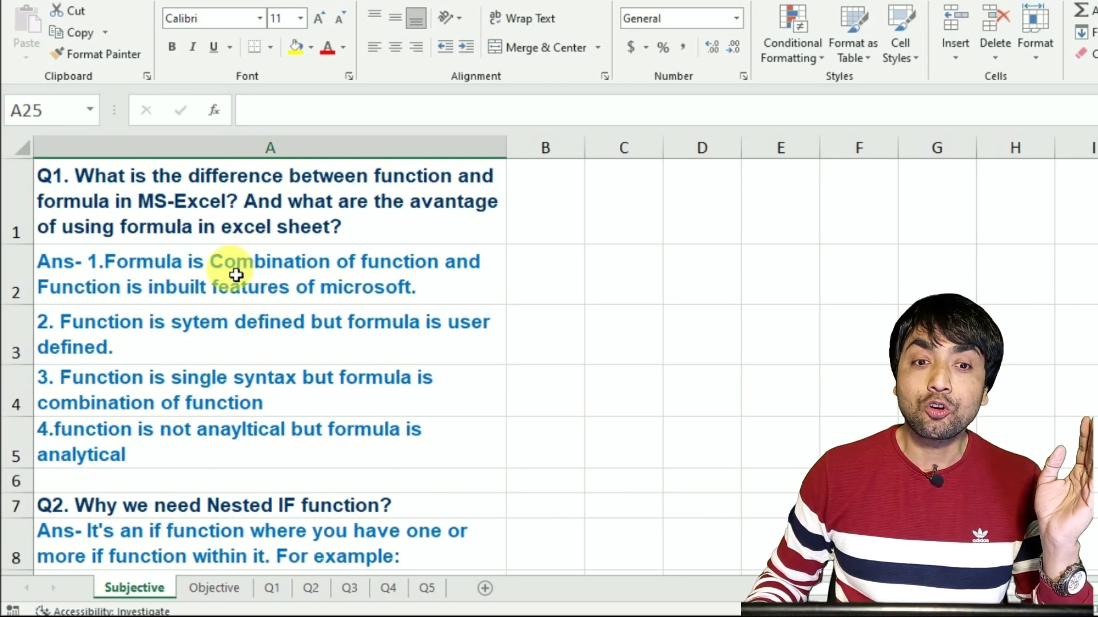
Step: Read the Subjective answers in the submission with blue answer text, from Q1 down to the Freeze panes answer in A27
scroll(192, 280, down, 3)
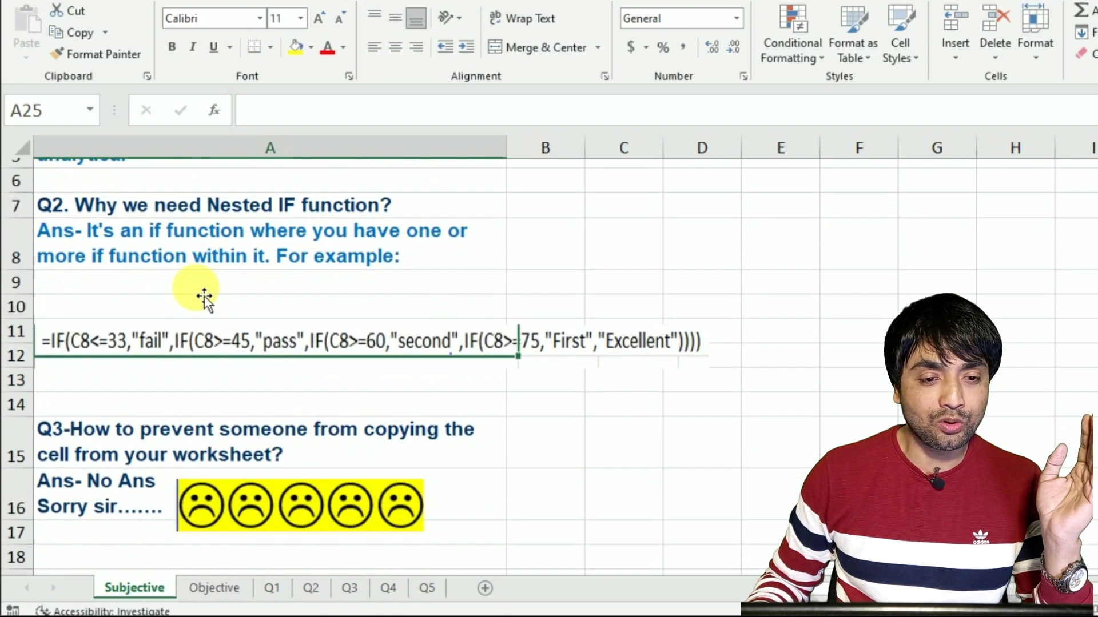
scroll(205, 287, down, 1)
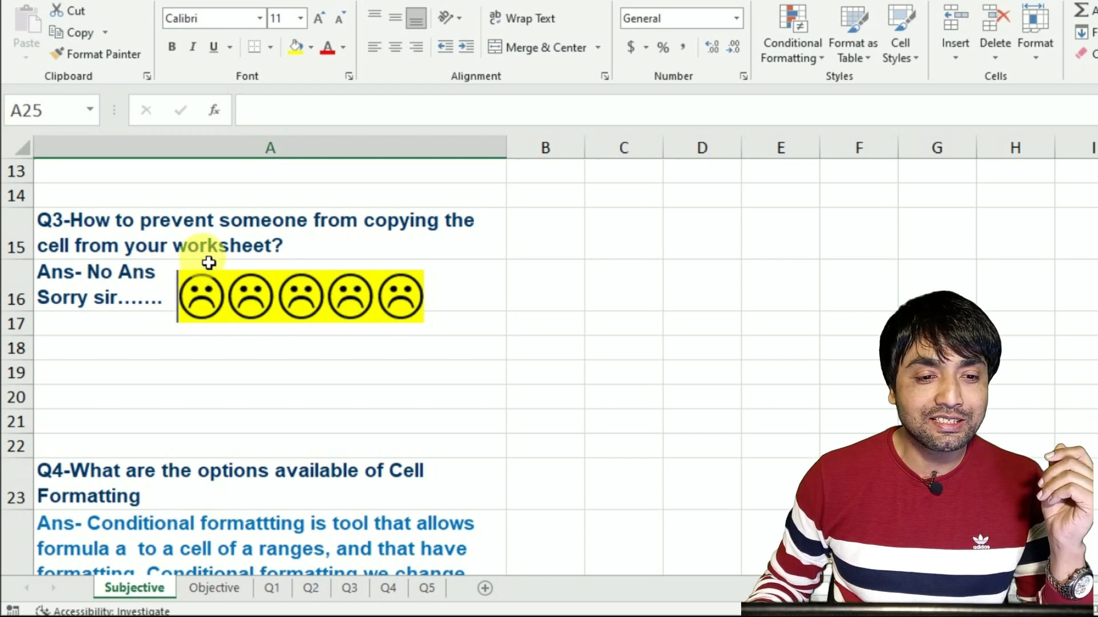
scroll(205, 321, down, 1)
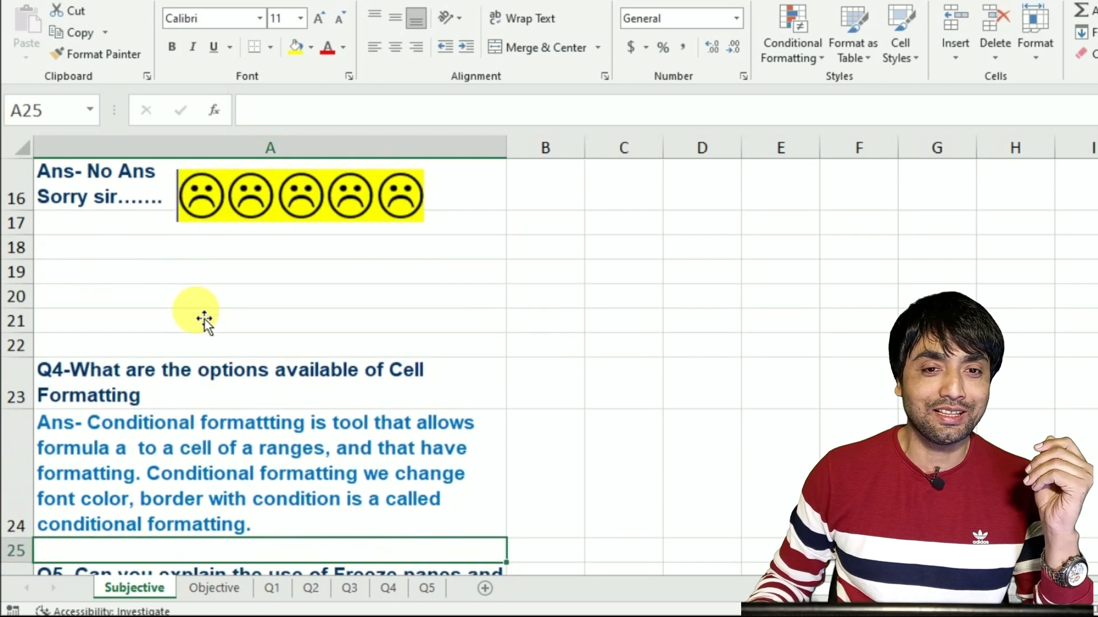
scroll(201, 312, down, 3)
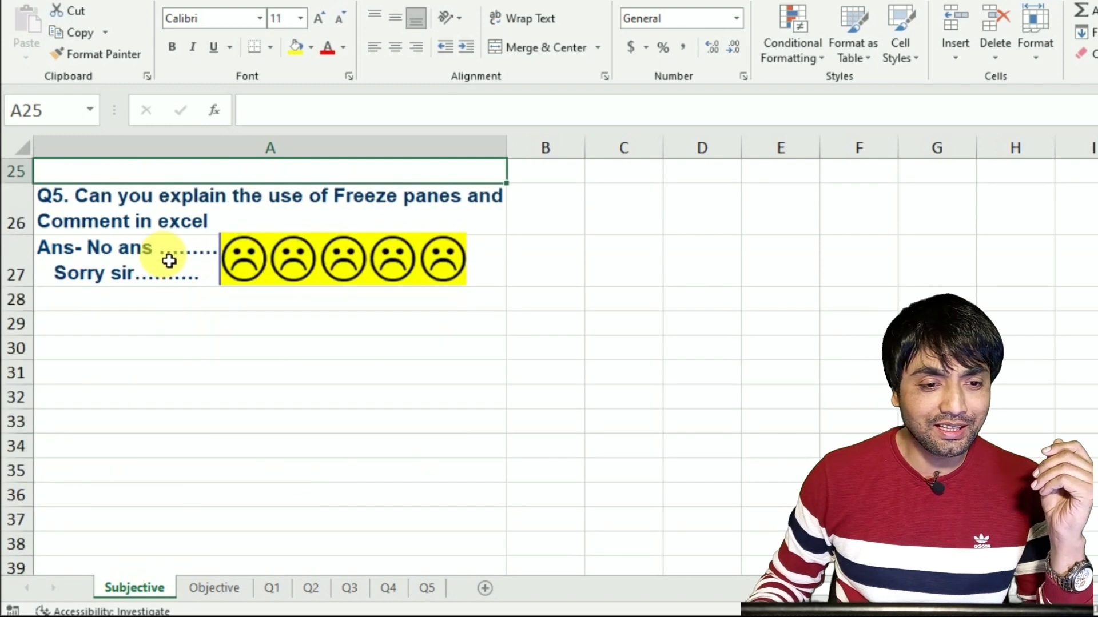
click(164, 279)
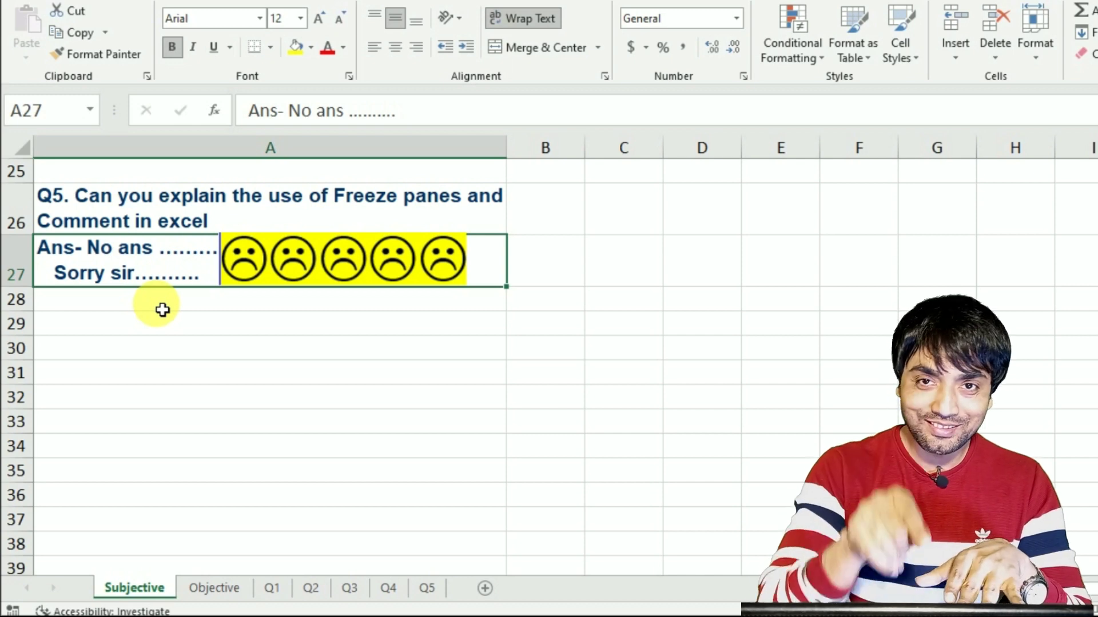
Step: Check the yellow-highlighted answers on the same submission's Objective sheet
key(ctrl+Page_Down)
scroll(183, 412, up, 1)
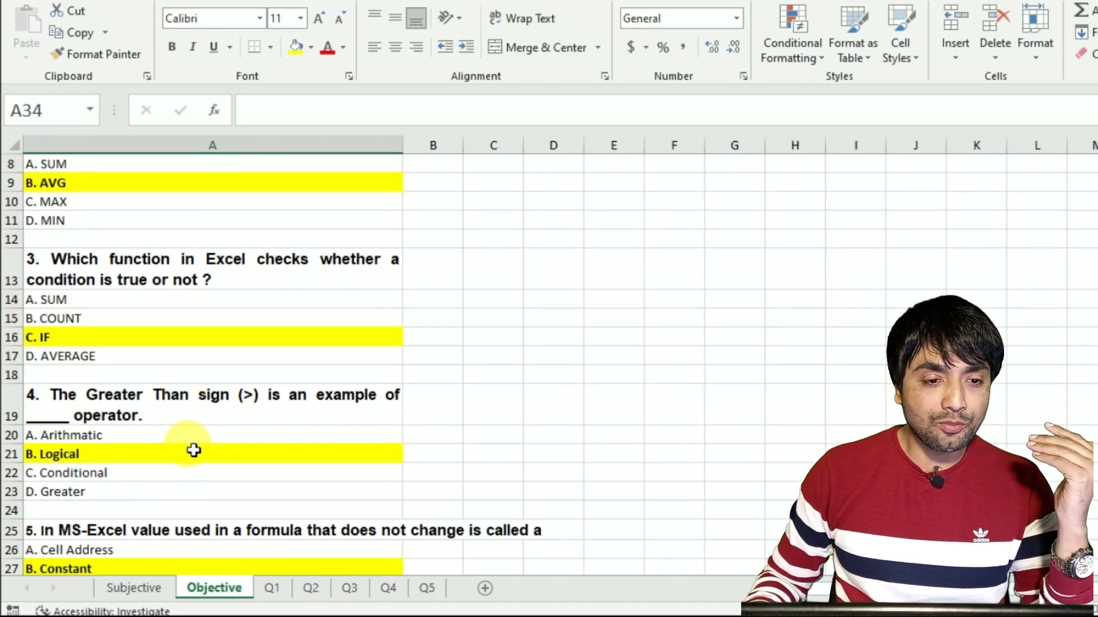
scroll(194, 458, down, 2)
Step: Go through the same submission's solution sheets from Q1 to Q5, checking the Extend Credit result in E9 of Q5
click(272, 587)
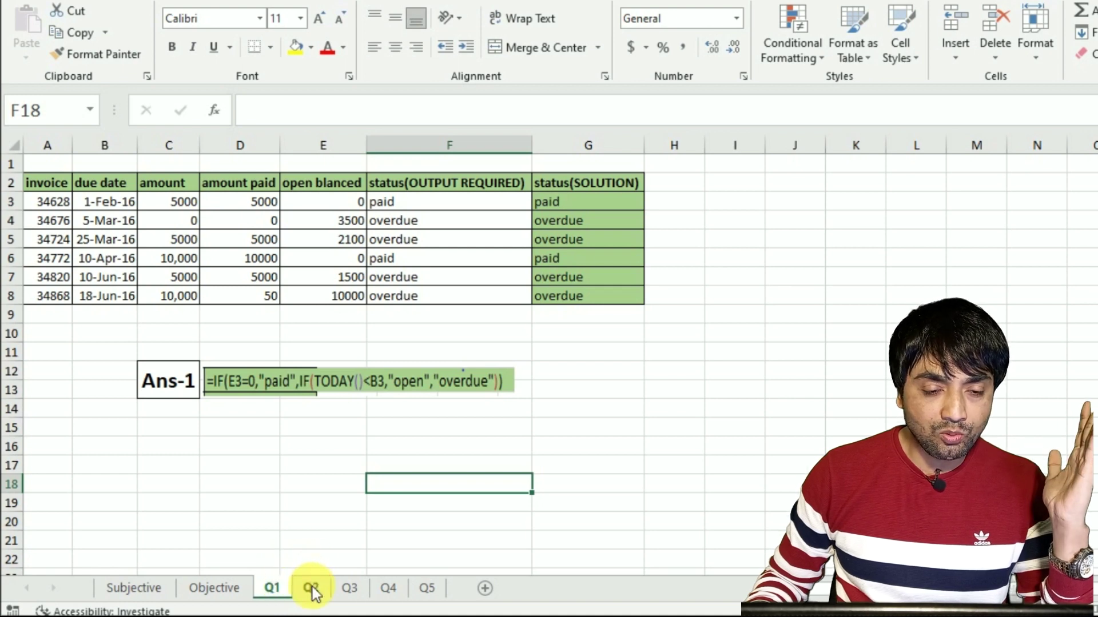
click(311, 589)
click(363, 588)
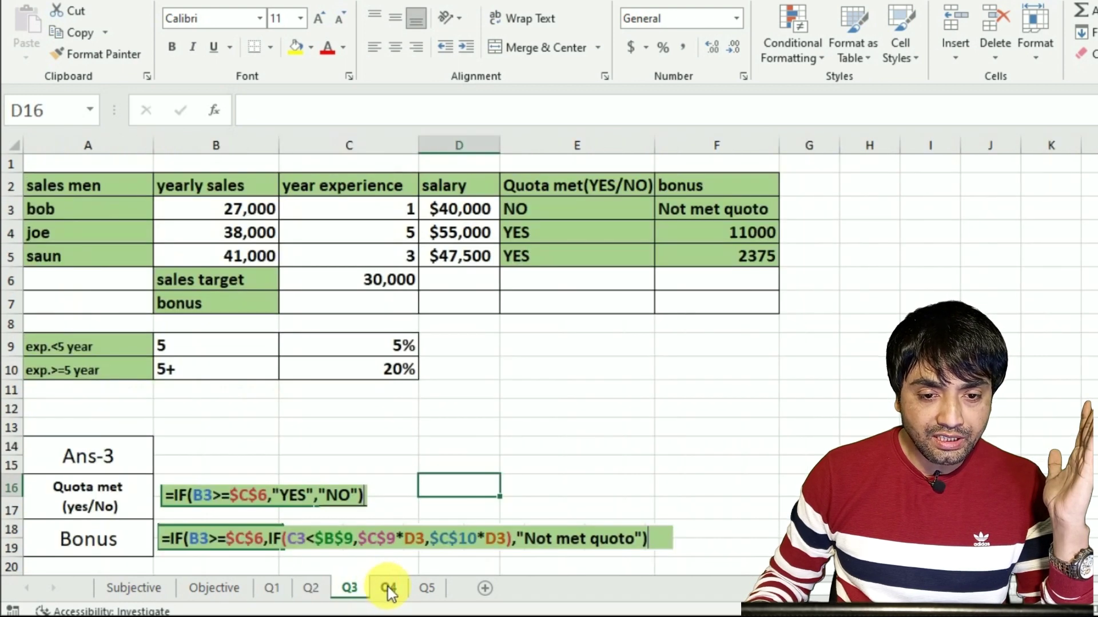
click(388, 588)
click(422, 589)
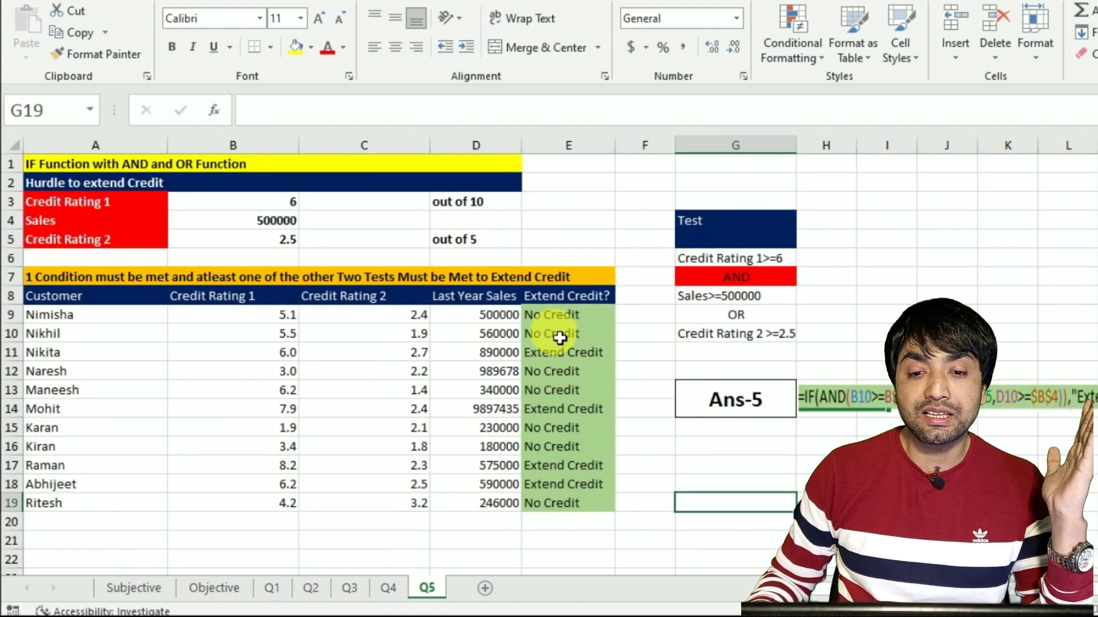
click(559, 316)
key(ctrl+Down)
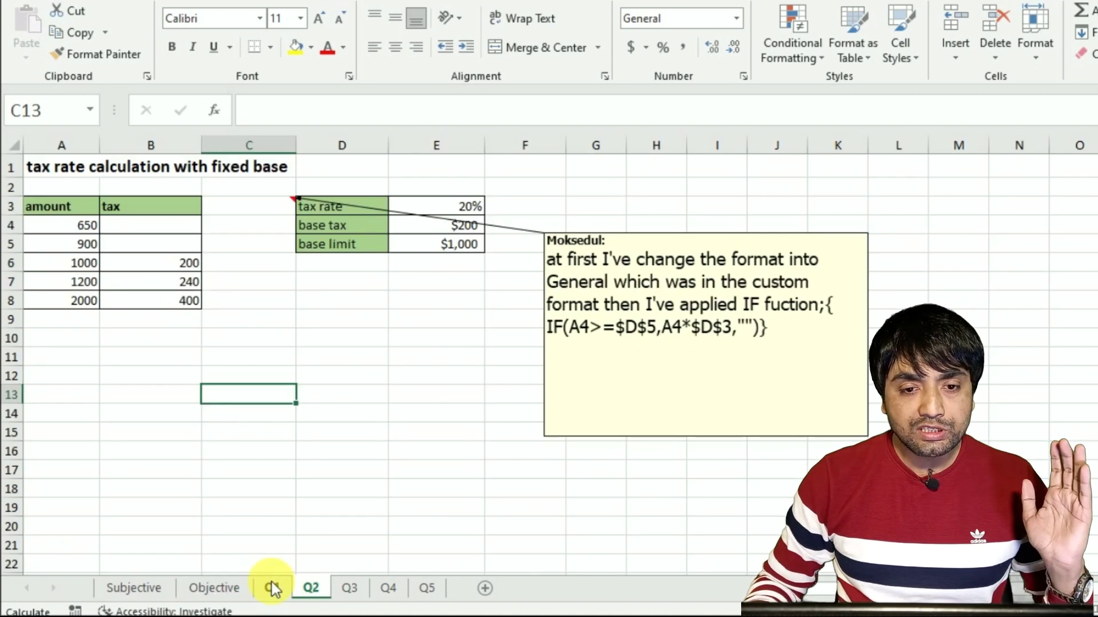
Step: Go through the Q1 to Q5 sheets of the submission annotated with cell comments, returning to its Q4 nested IF comment
click(272, 586)
click(317, 589)
click(352, 592)
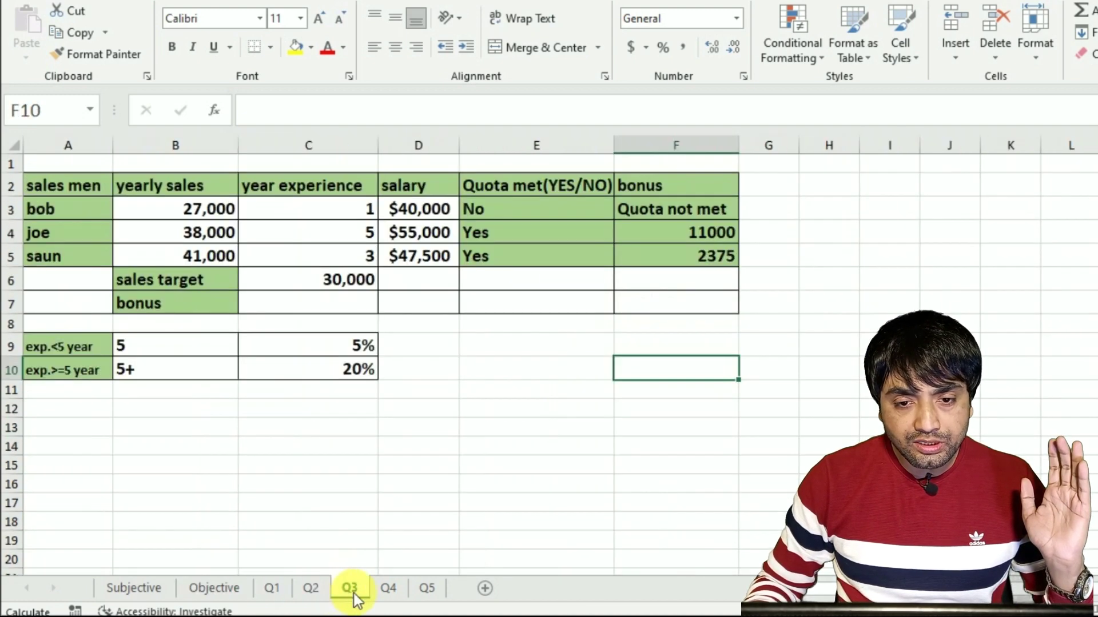
click(387, 591)
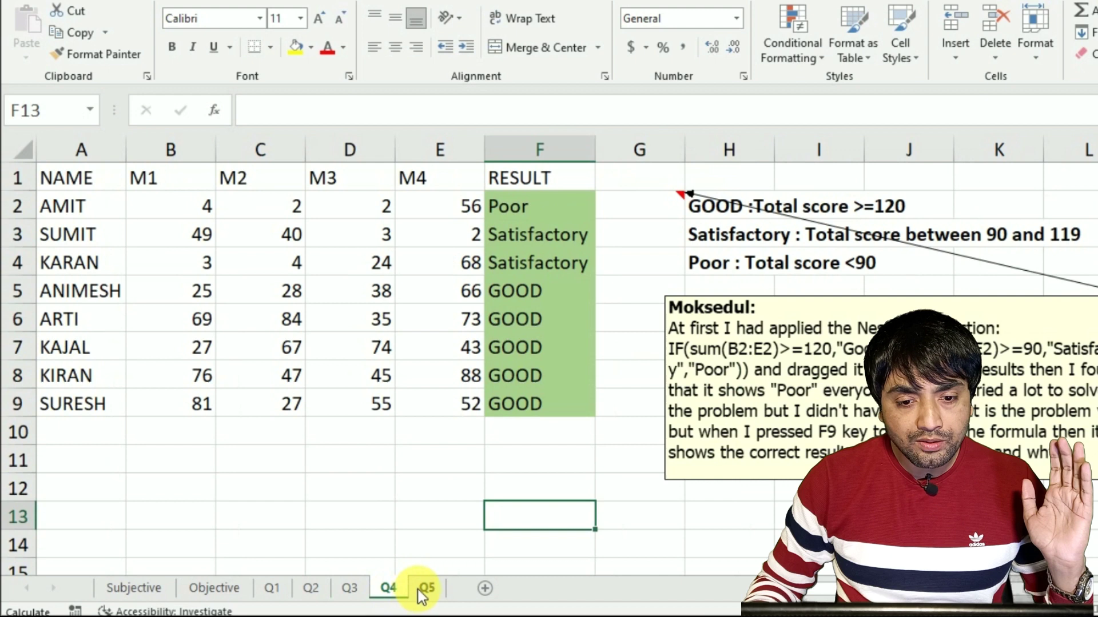
click(424, 591)
click(389, 589)
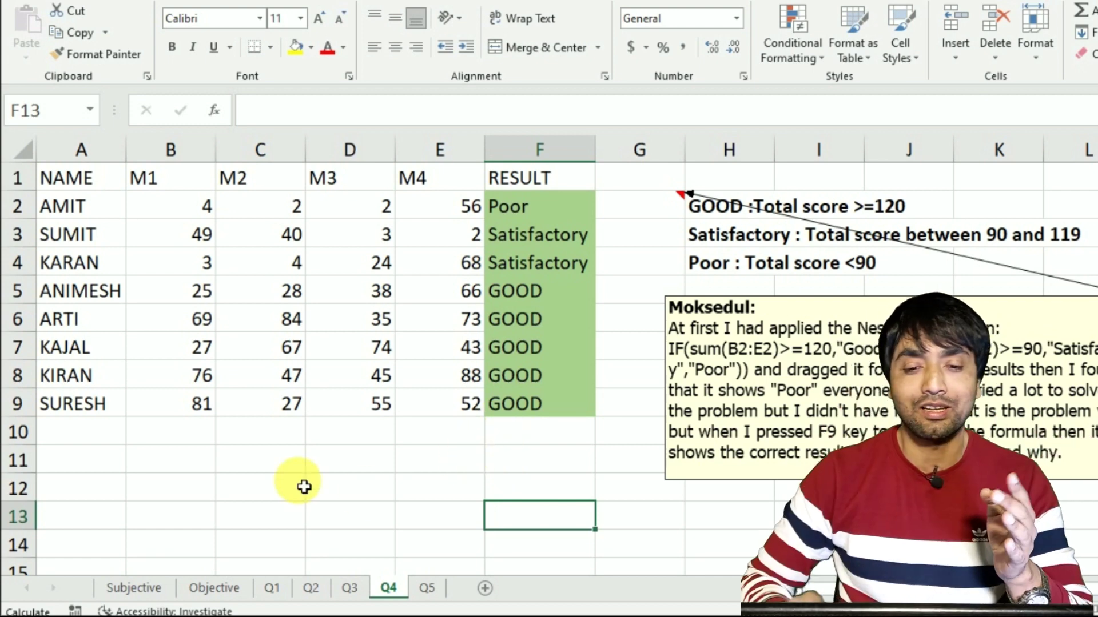
Step: Inspect the Extend Credit formulas in E11 and E9 of the Q5 sheet, opening the one in E9
click(426, 590)
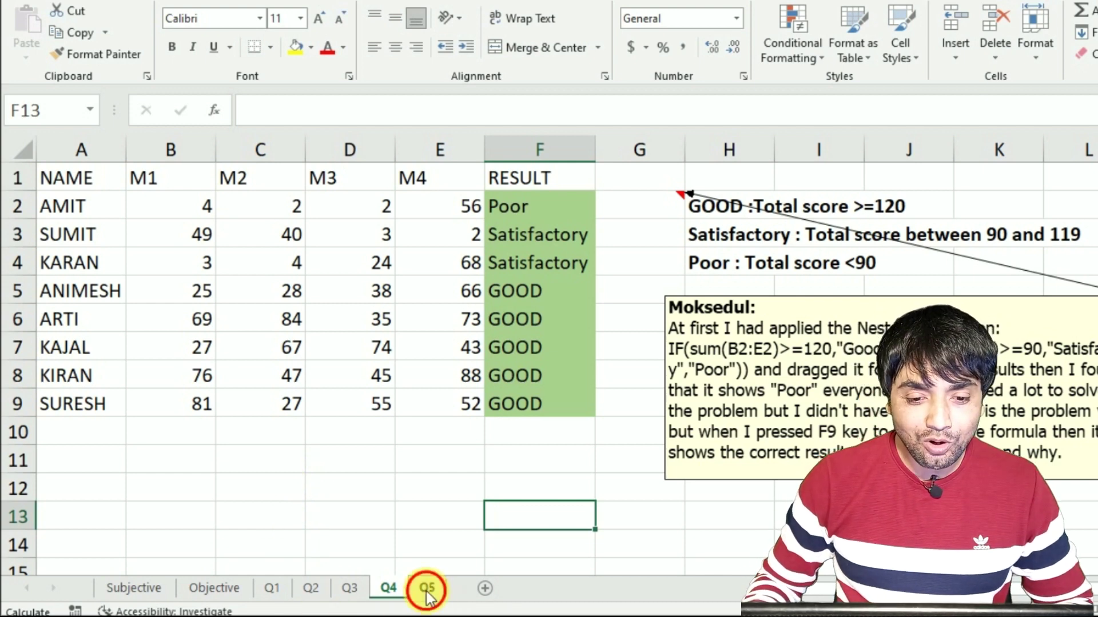
click(568, 353)
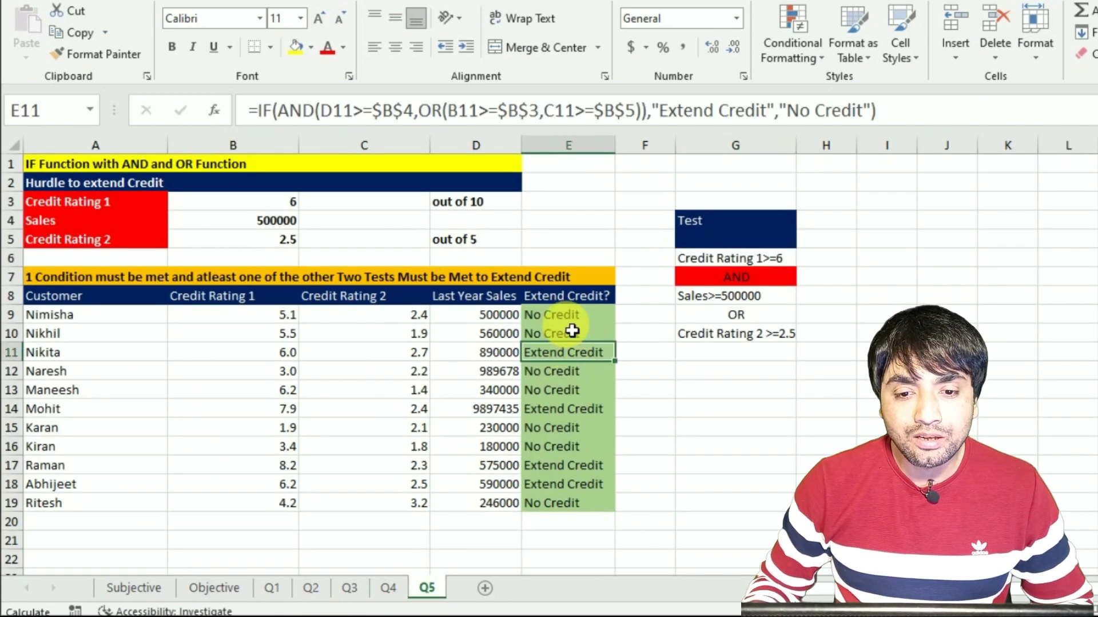
click(567, 296)
click(566, 321)
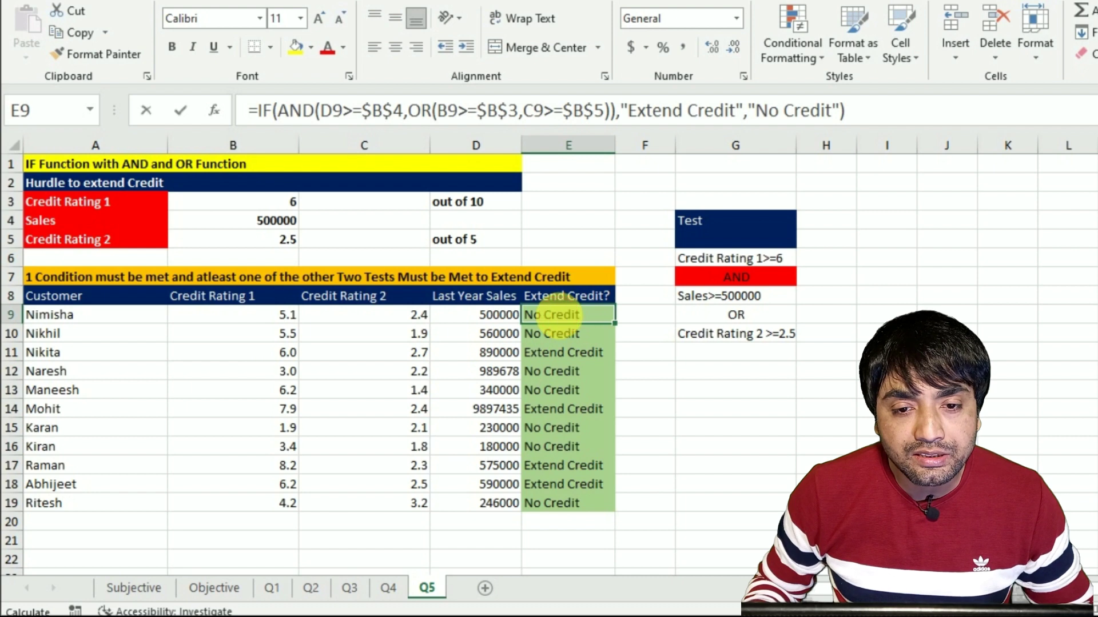
double_click(566, 320)
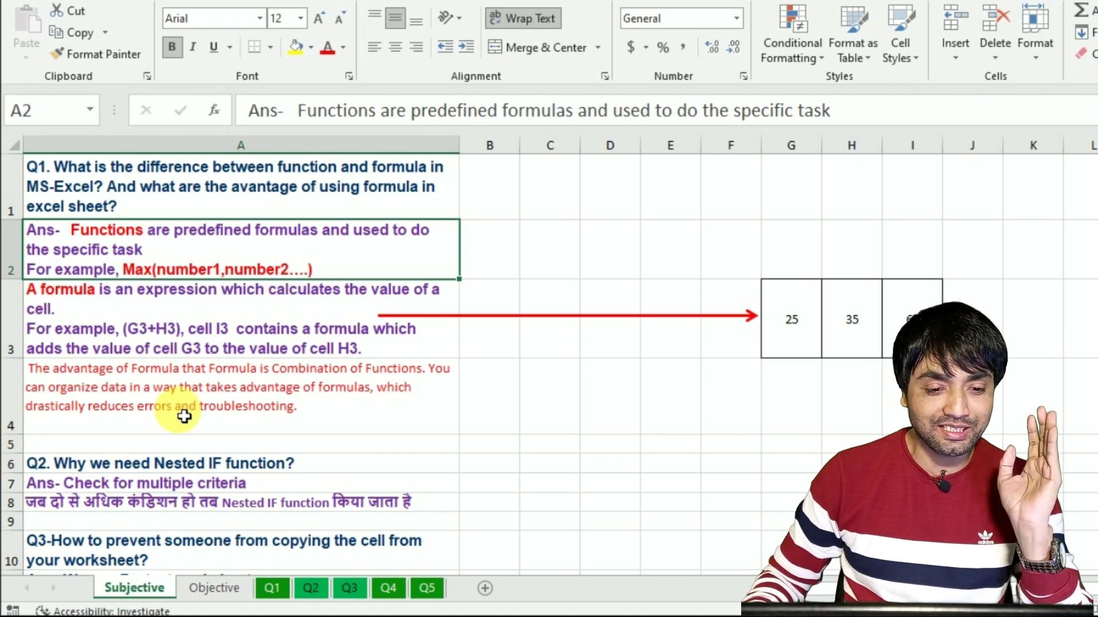
Step: Review the submission with green sheet tabs, checking its Objective answers and the written formula explanations in Q1, Q2, Q3 and Q5
click(221, 591)
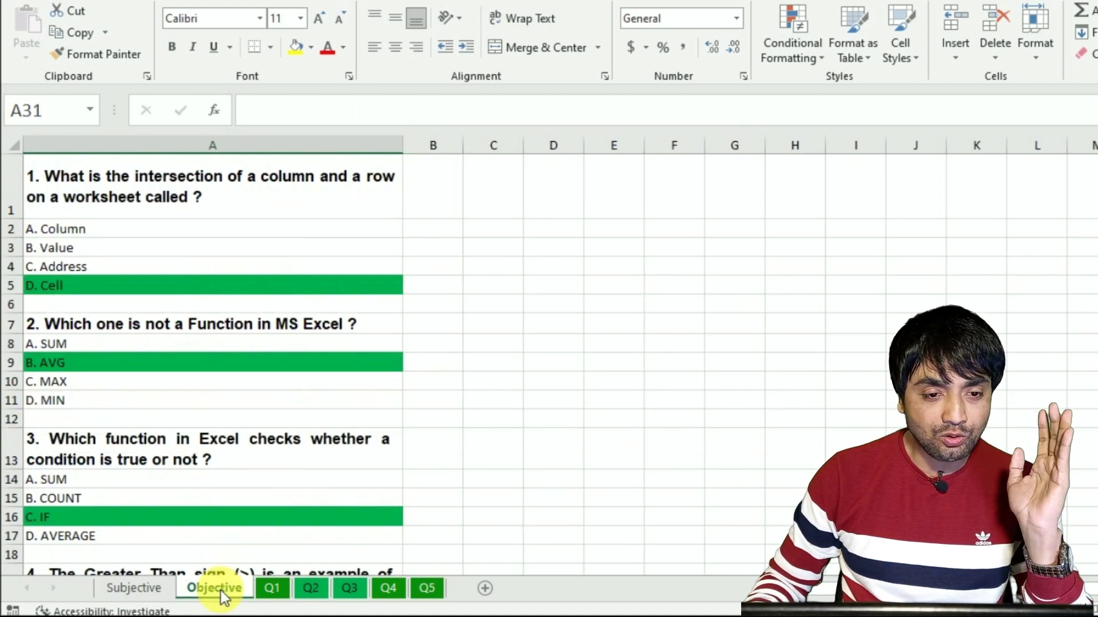
click(269, 589)
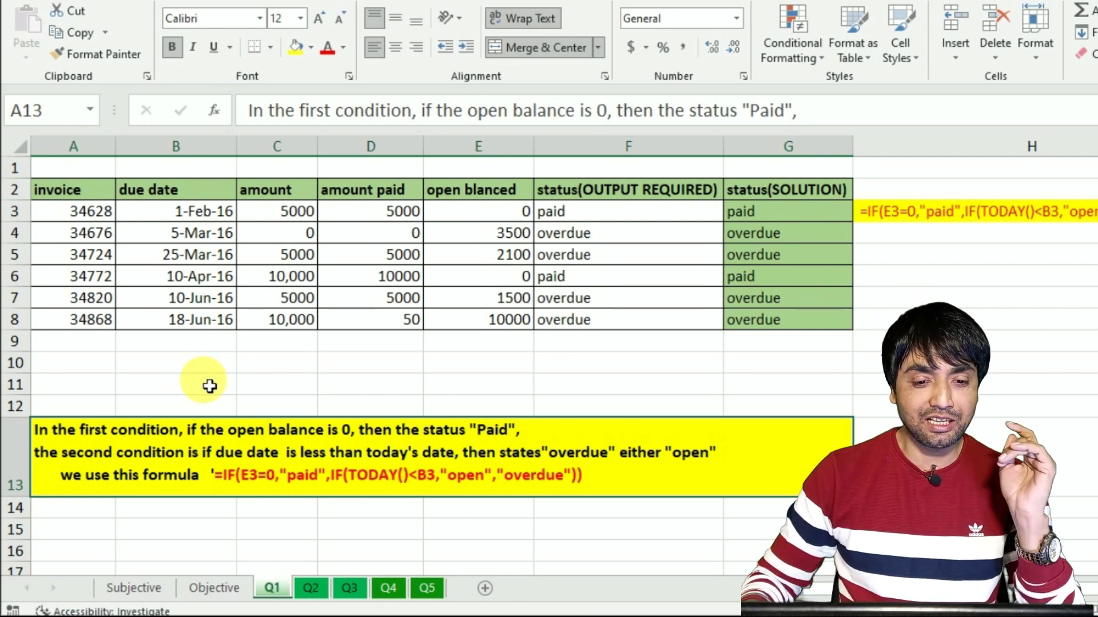
click(311, 588)
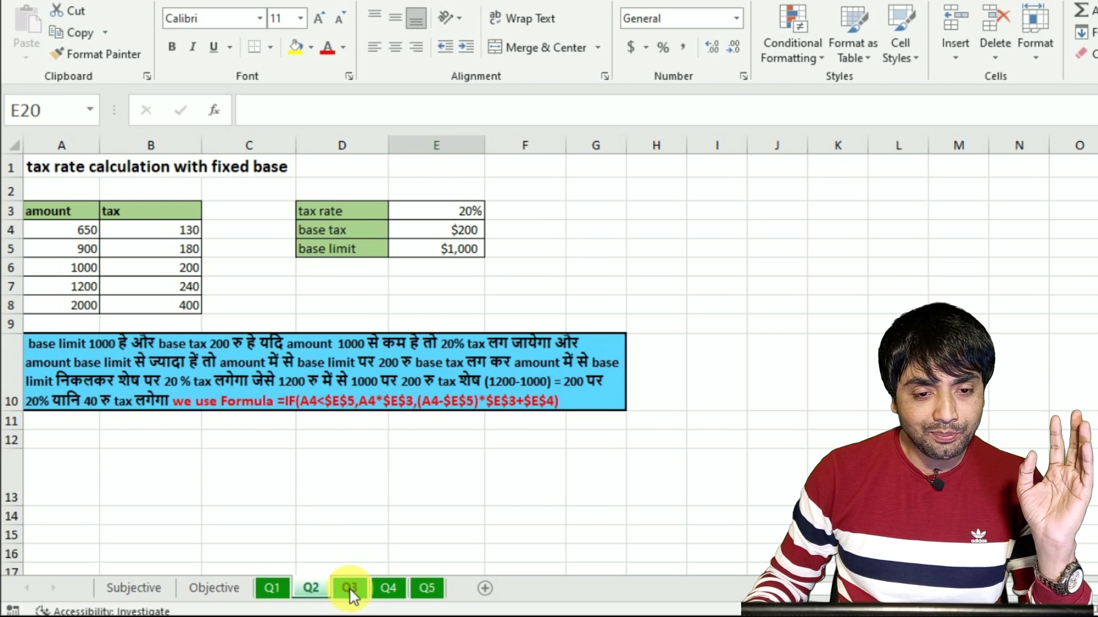
click(350, 589)
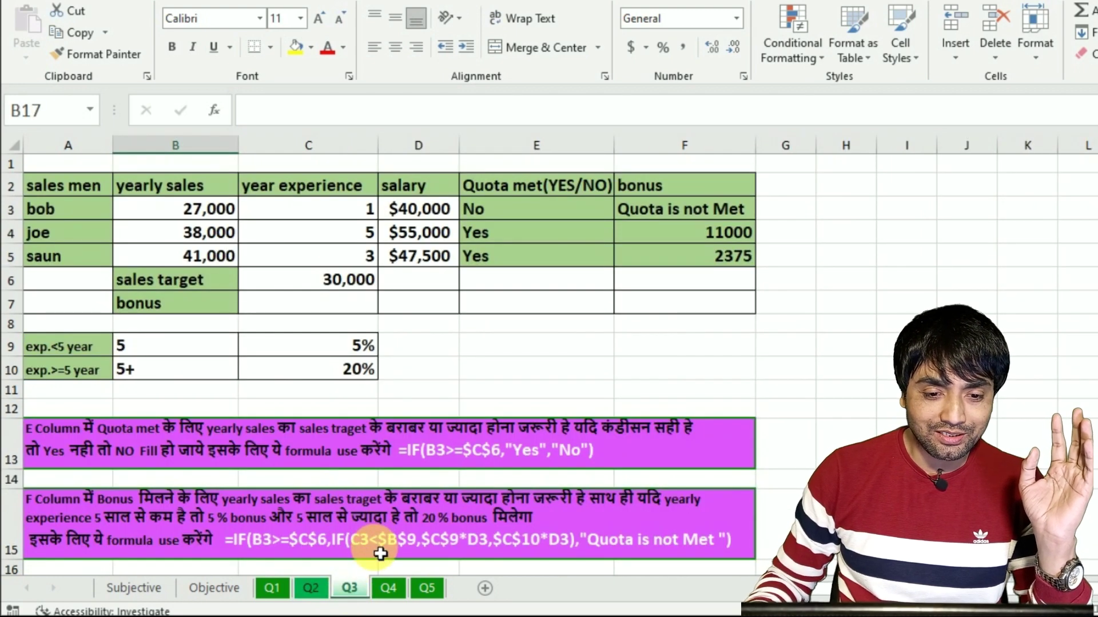
click(427, 589)
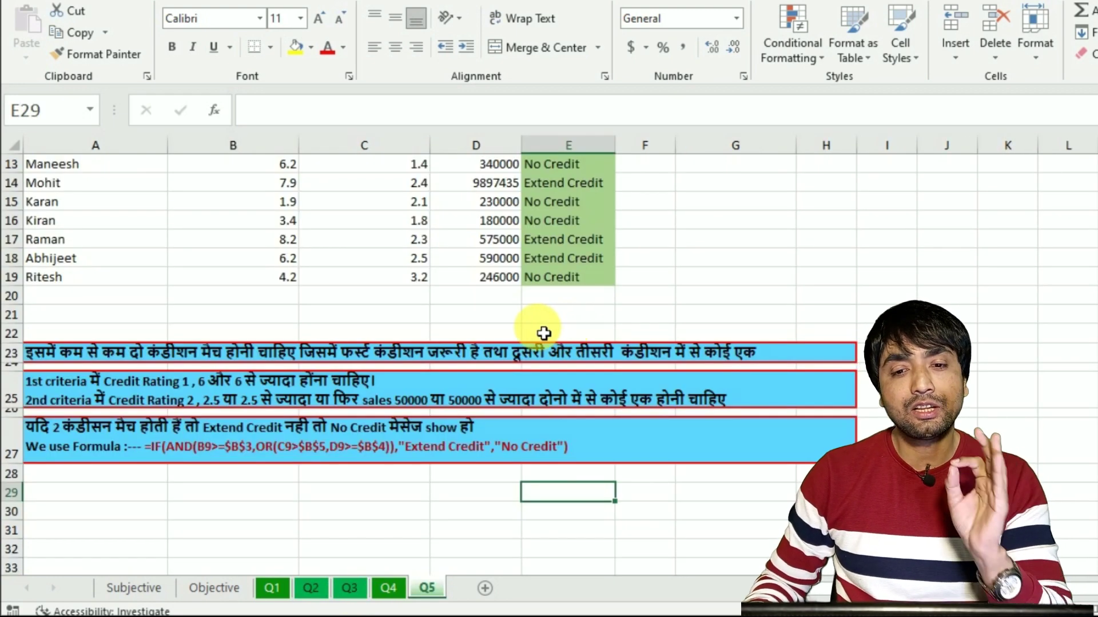
scroll(511, 334, up, 1)
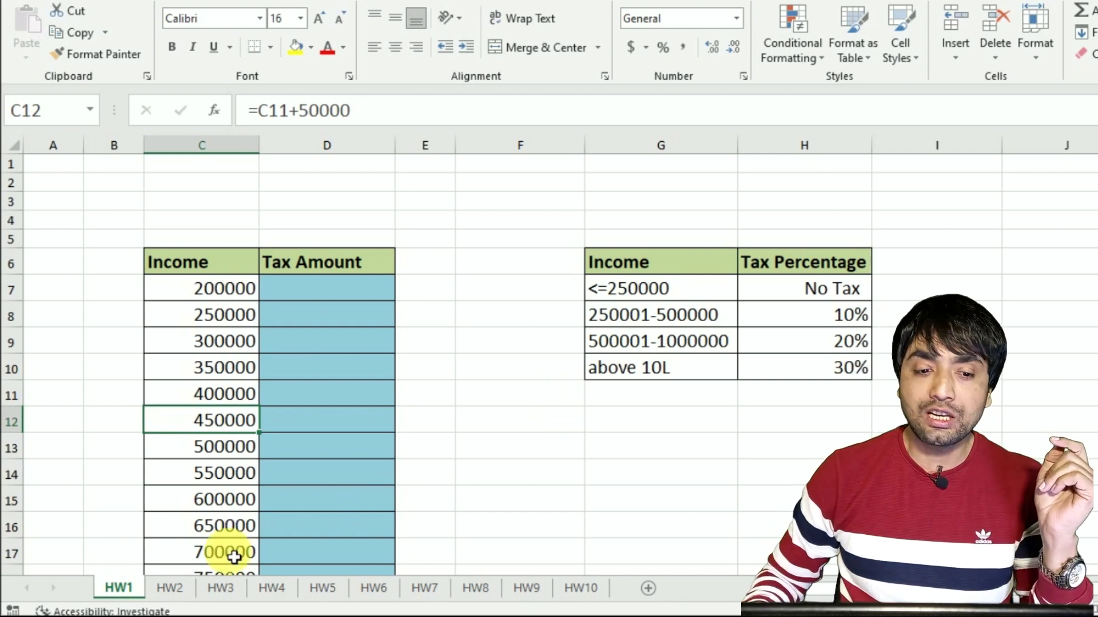
Step: Look through the homework workbook's exercises from HW2 to HW7
click(182, 589)
click(220, 589)
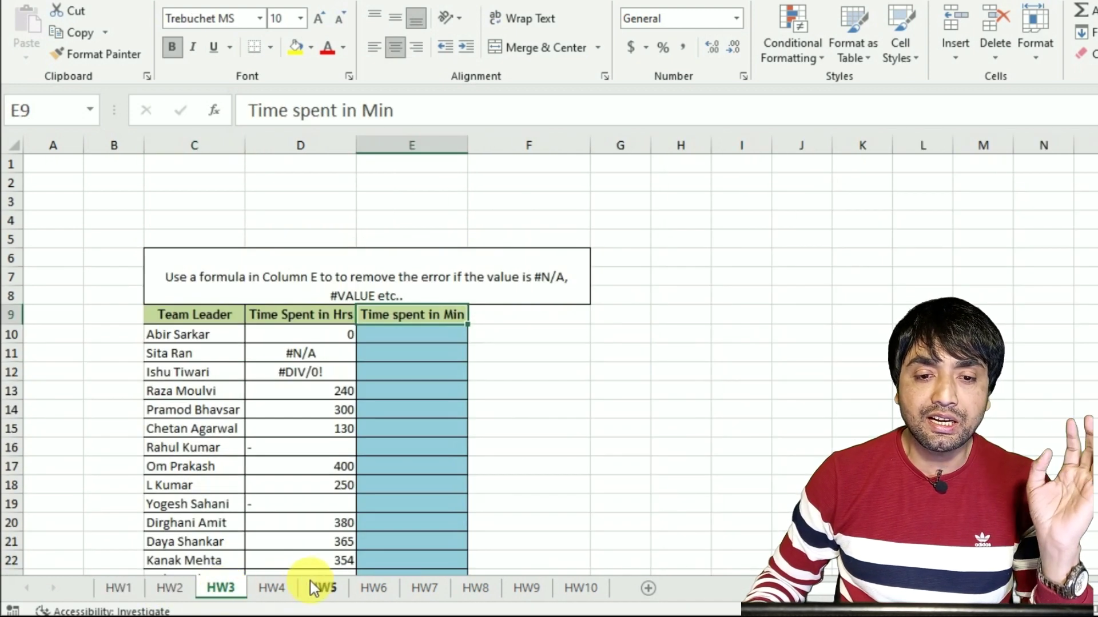
click(283, 588)
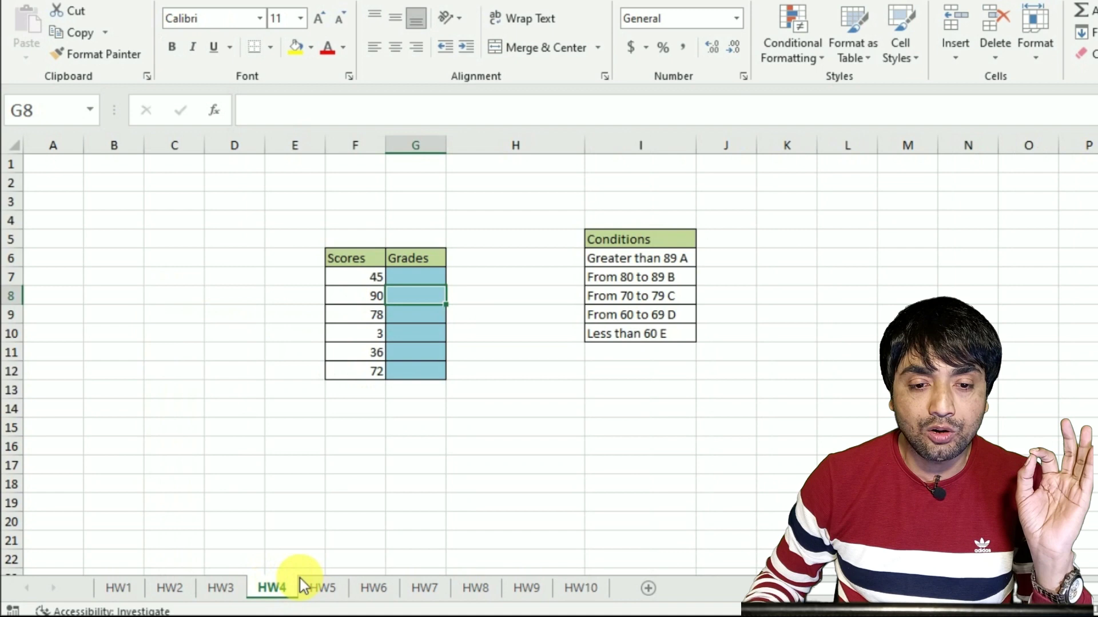
click(321, 589)
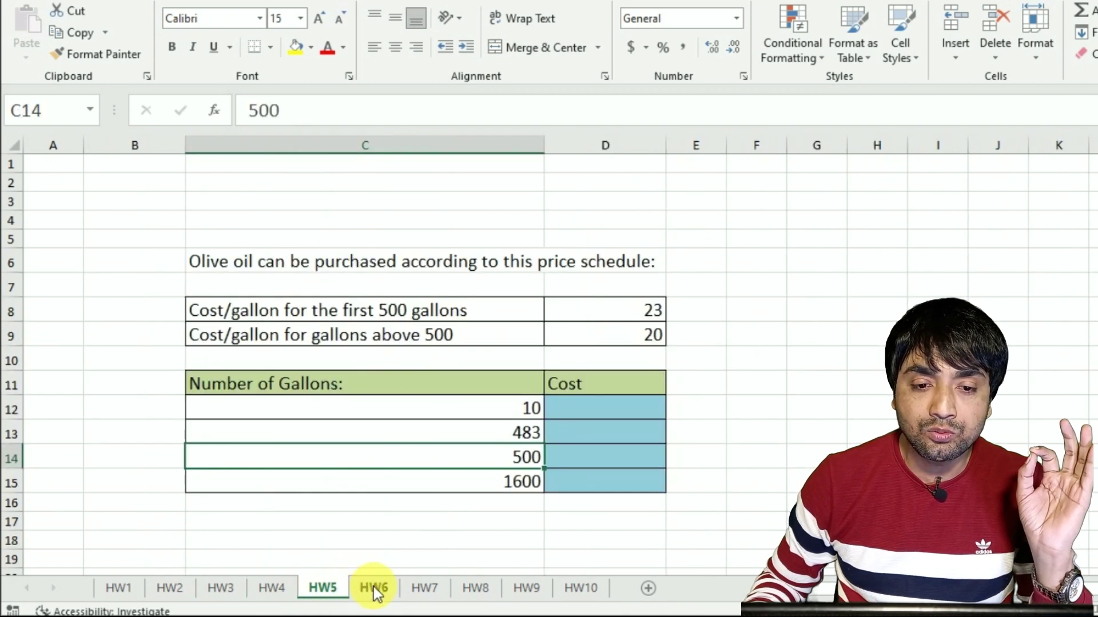
click(373, 587)
click(423, 589)
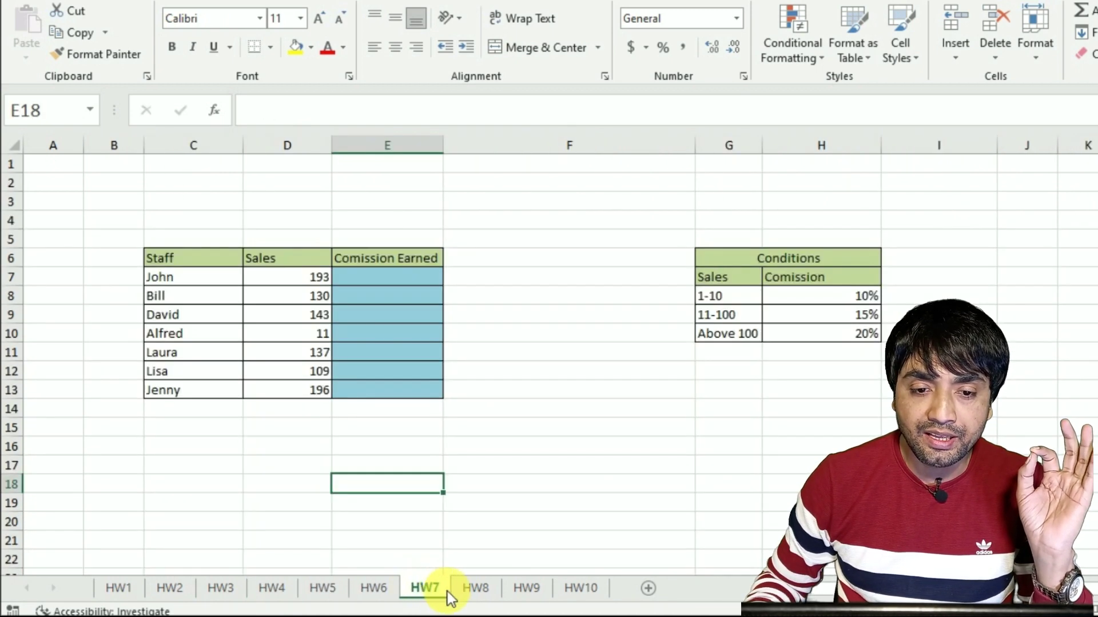
Step: Look over the homework exercises HW8, HW9 and HW10, returning to the match result conditions in HW8
click(476, 595)
click(533, 588)
click(585, 589)
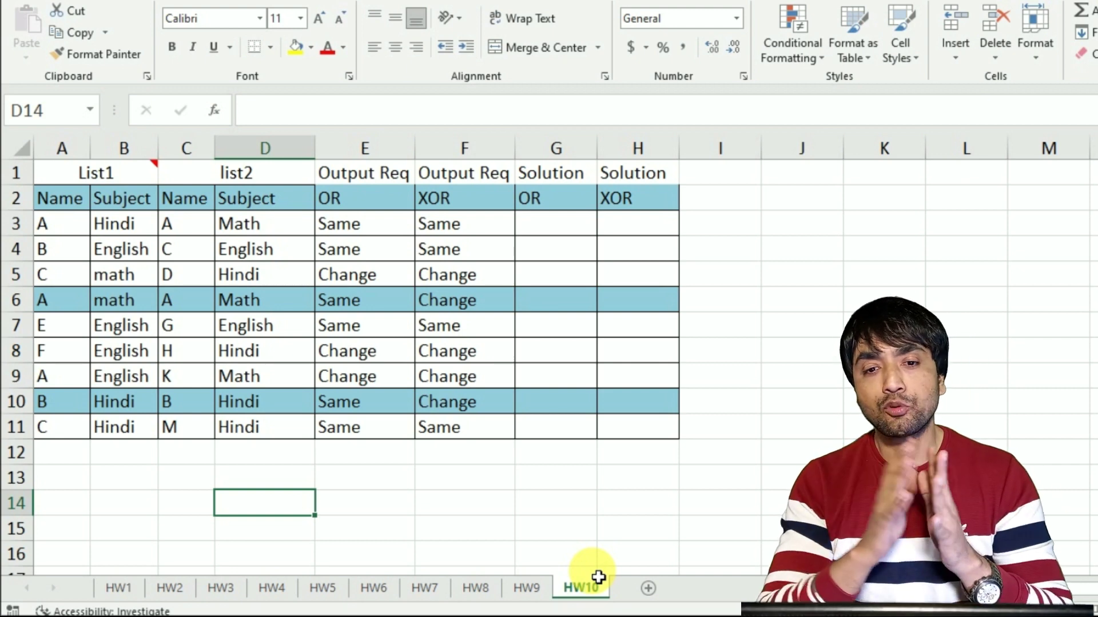
click(490, 589)
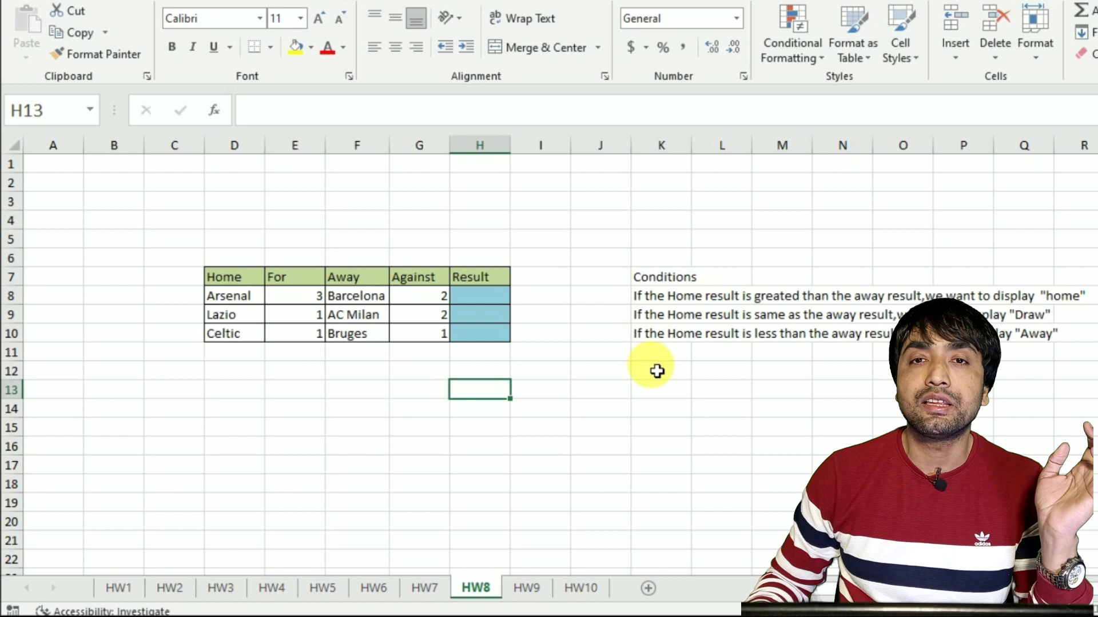